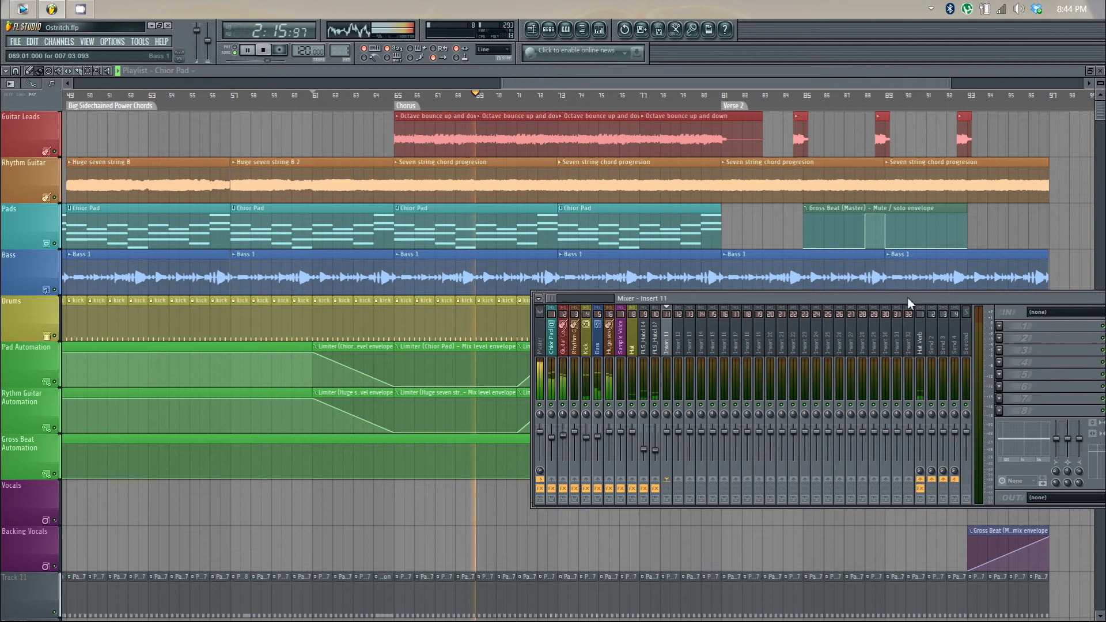
{"action": "left_click", "coordinate": [675, 299]}
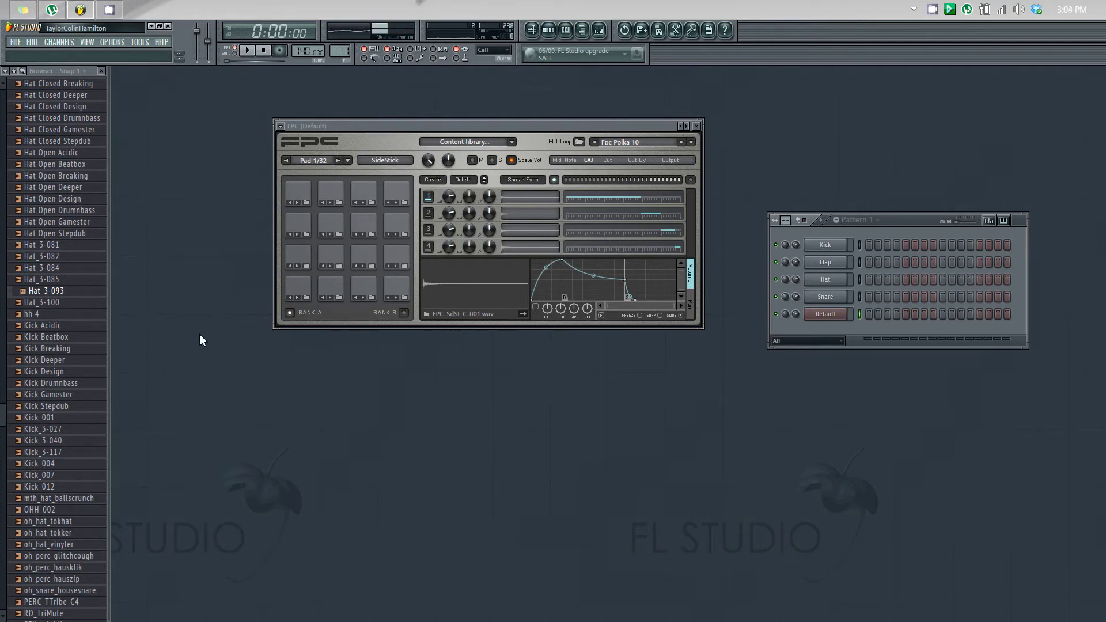
{"action": "key", "text": "F8"}
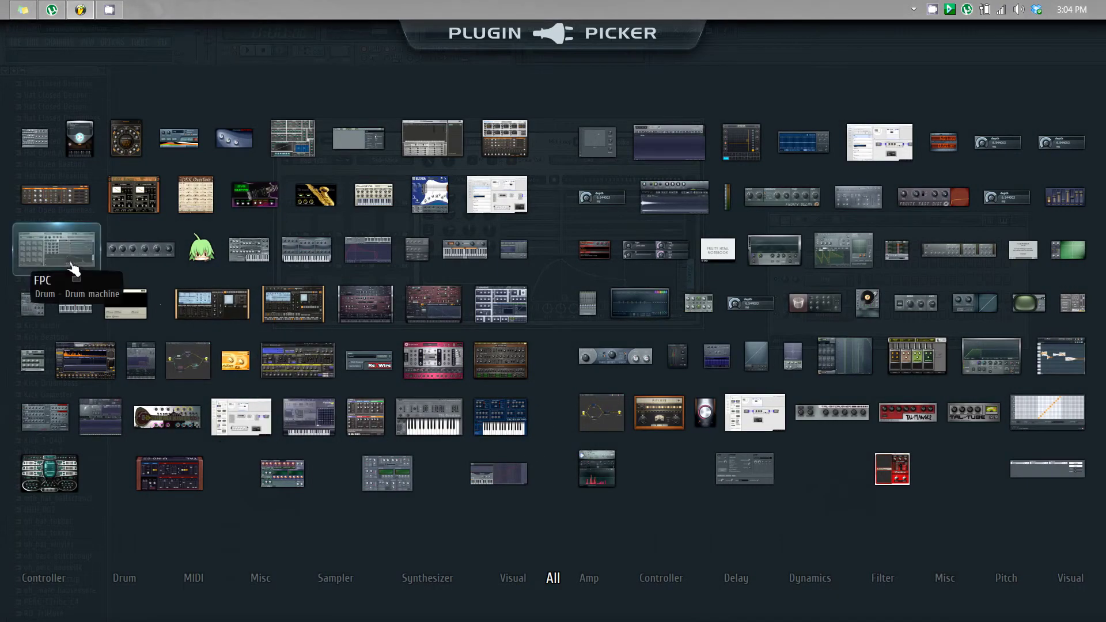
{"action": "key", "text": "F8"}
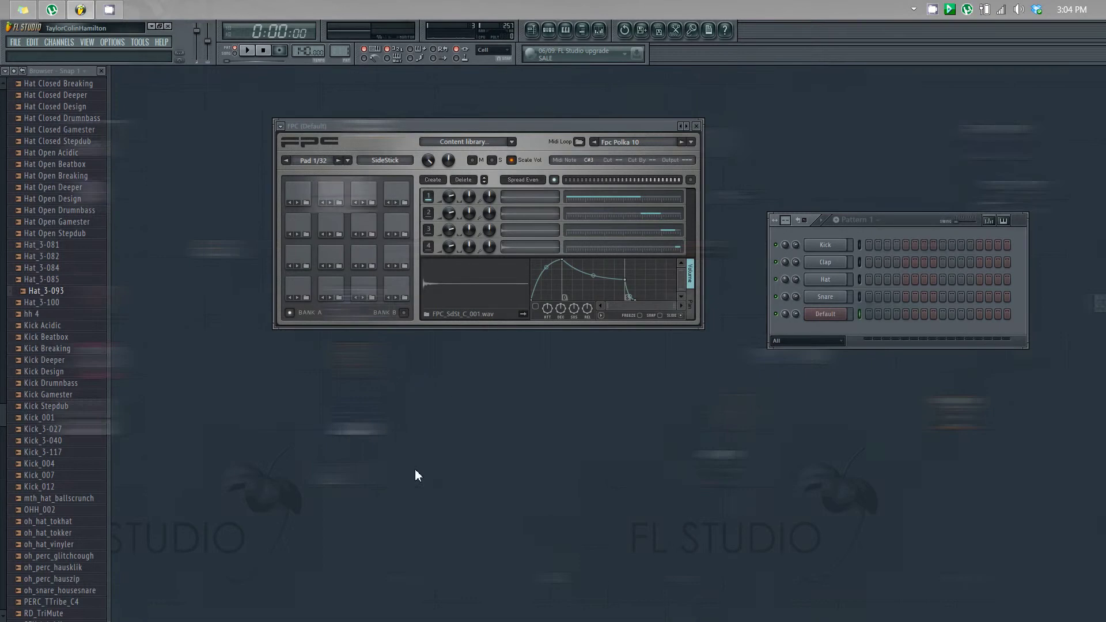
- Load the Empty preset into the FPC drum machine
{"action": "left_click", "coordinate": [281, 126]}
{"action": "mouse_move", "coordinate": [324, 168]}
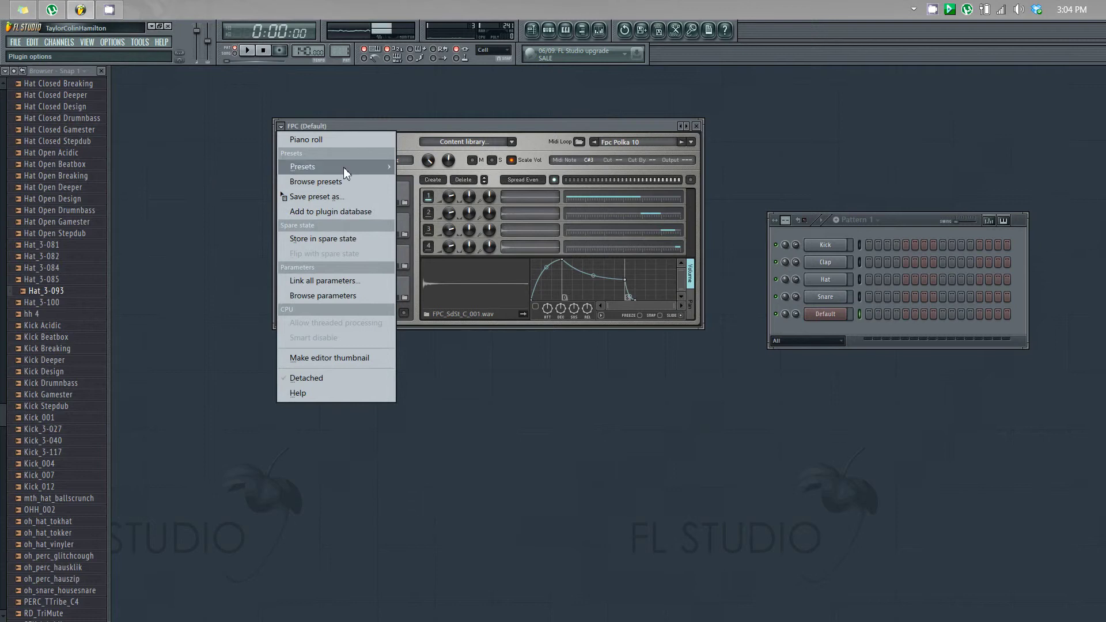
{"action": "left_click", "coordinate": [472, 258]}
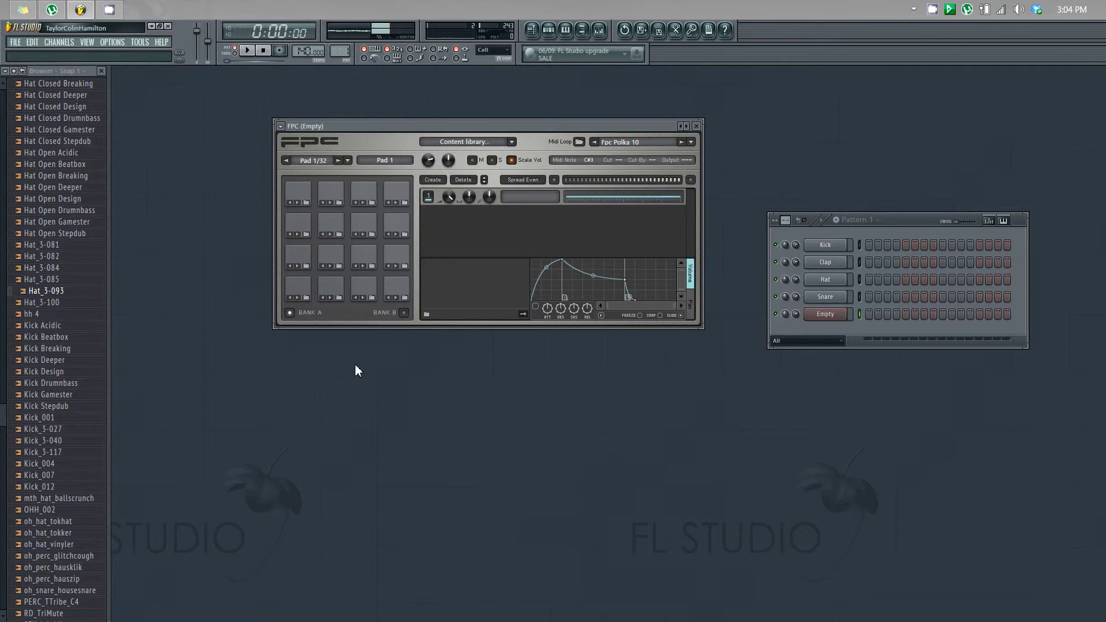
- Play a few test notes on the empty FPC kit and switch to pattern 7
{"action": "key", "text": "z"}
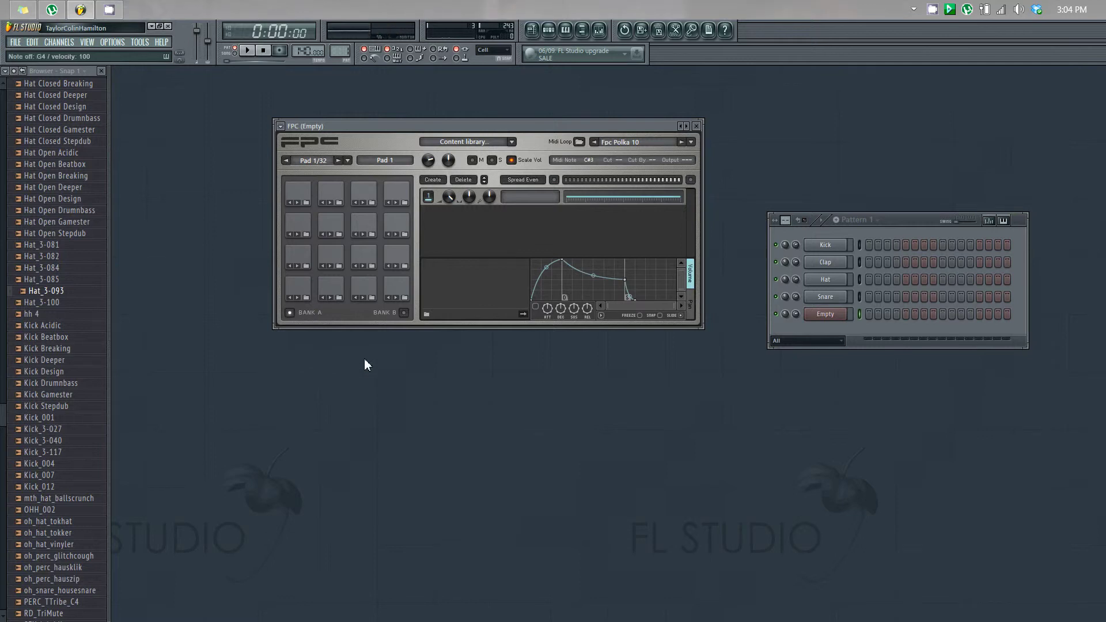
{"action": "key", "text": "n"}
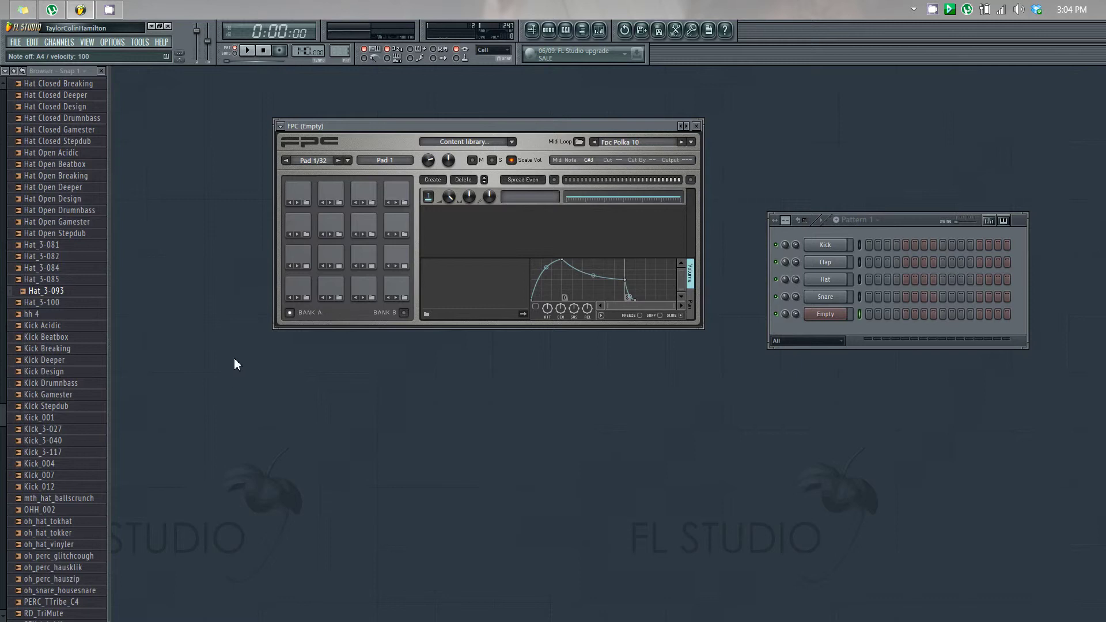
{"action": "key", "text": "KP_7"}
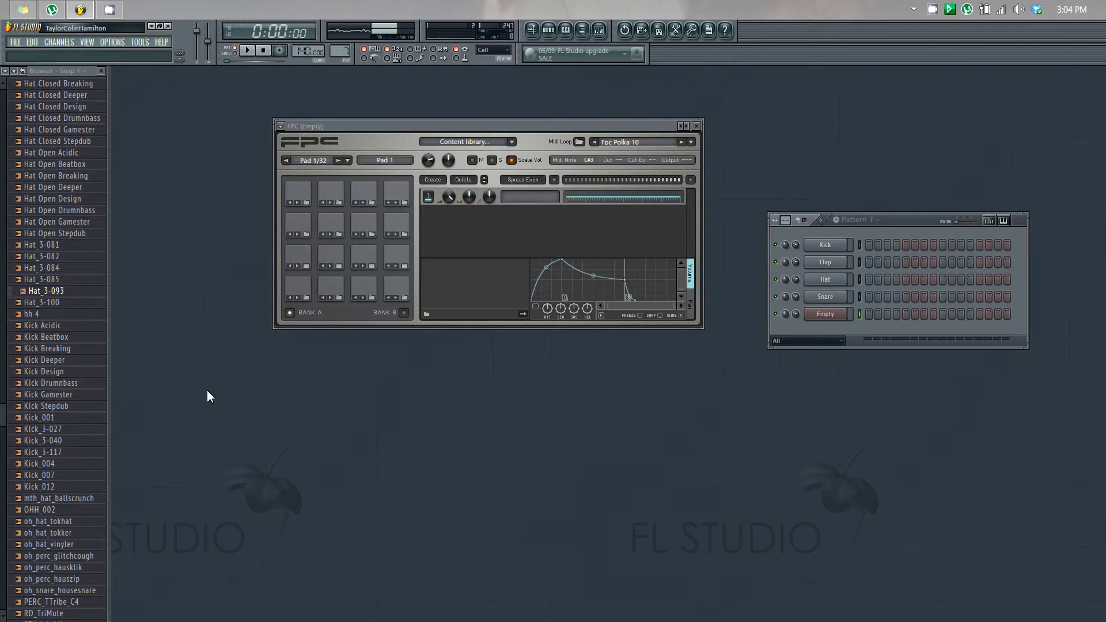
- Find the DM-SNA 0161 snare in the Drum Samples folder, audition it and assign it to FPC pad 3
{"action": "left_click_drag", "start_coordinate": [7, 415], "coordinate": [9, 87]}
{"action": "left_click", "coordinate": [585, 30]}
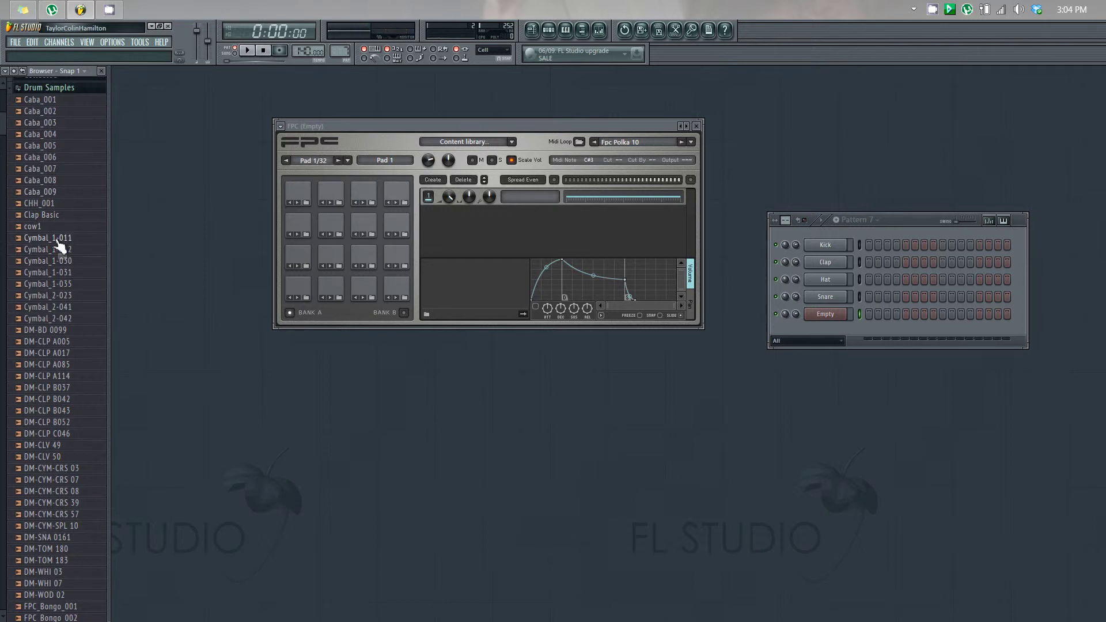
{"action": "scroll", "coordinate": [59, 276], "scroll_direction": "up", "scroll_amount": 1}
{"action": "scroll", "coordinate": [81, 265], "scroll_direction": "down", "scroll_amount": 8}
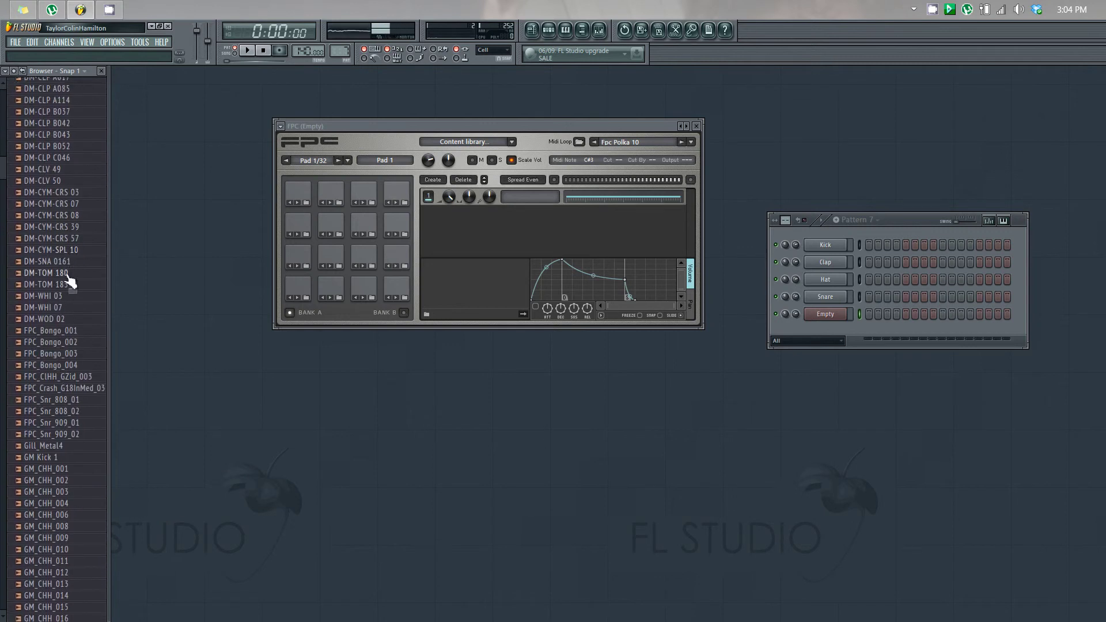
{"action": "left_click", "coordinate": [63, 261]}
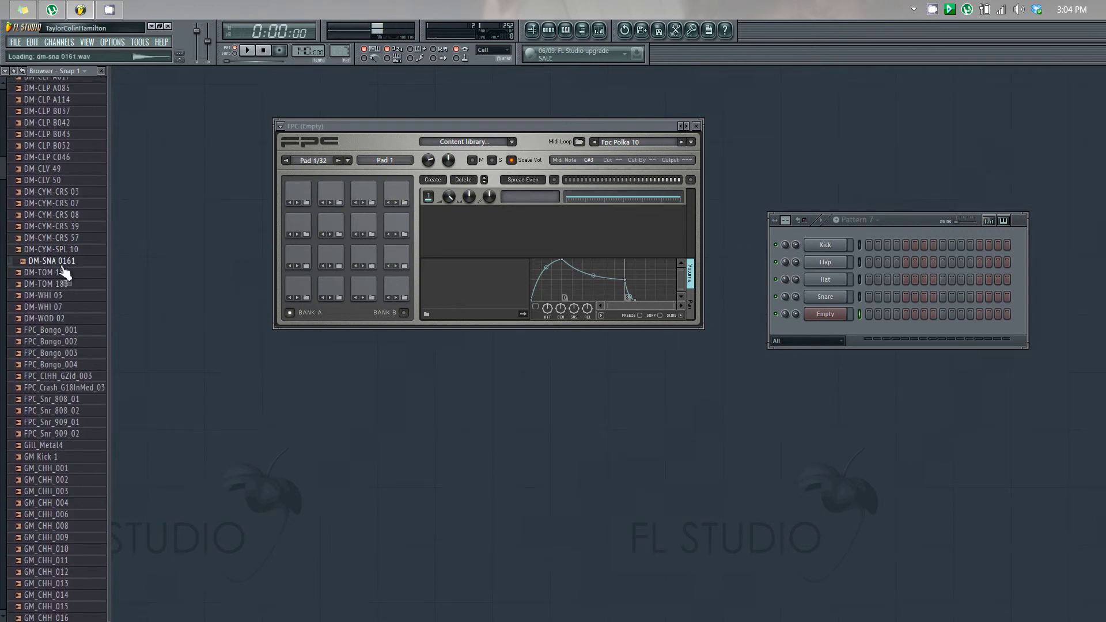
{"action": "left_click_drag", "start_coordinate": [69, 276], "coordinate": [365, 285]}
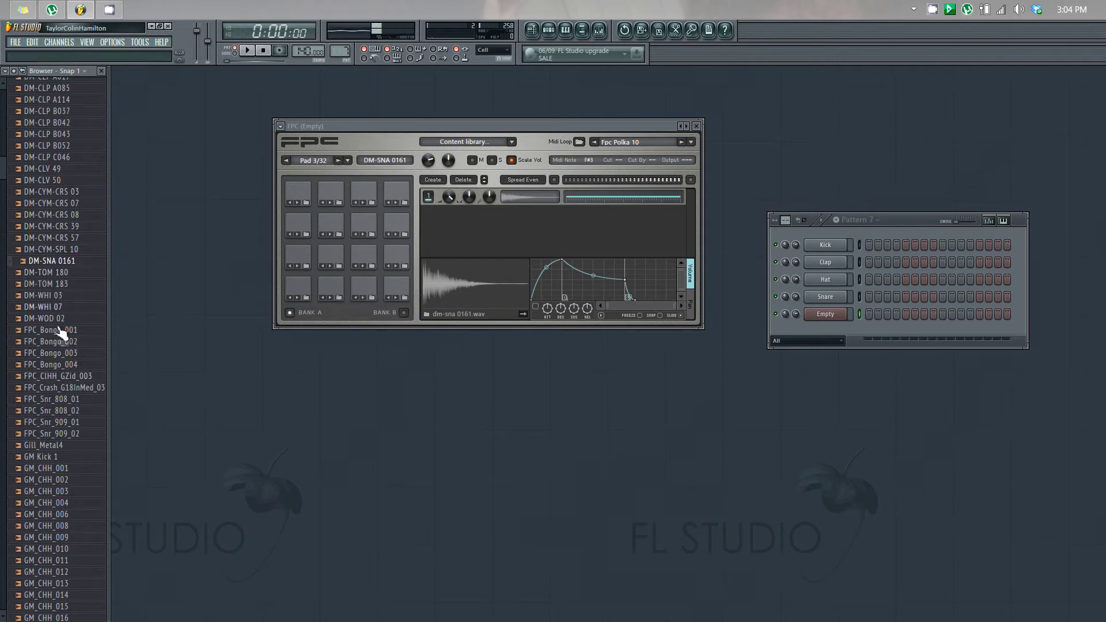
- Assign the GM Kick 1 sample to FPC pad 1 and GM_CHH_001 to pad 2
{"action": "left_click", "coordinate": [63, 460]}
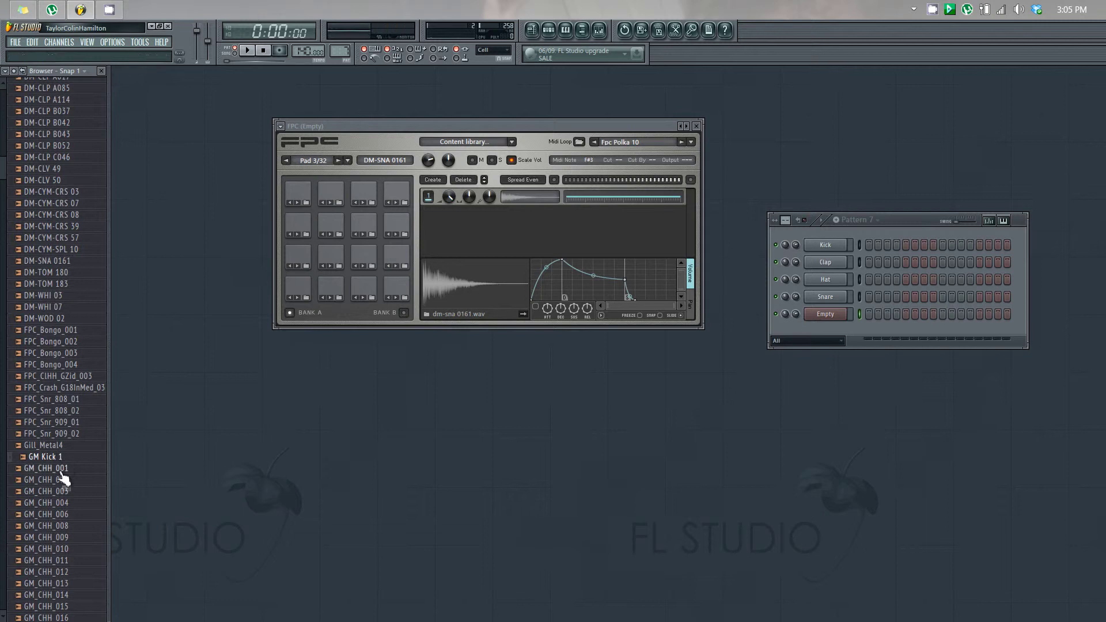
{"action": "left_click_drag", "start_coordinate": [81, 468], "coordinate": [298, 288]}
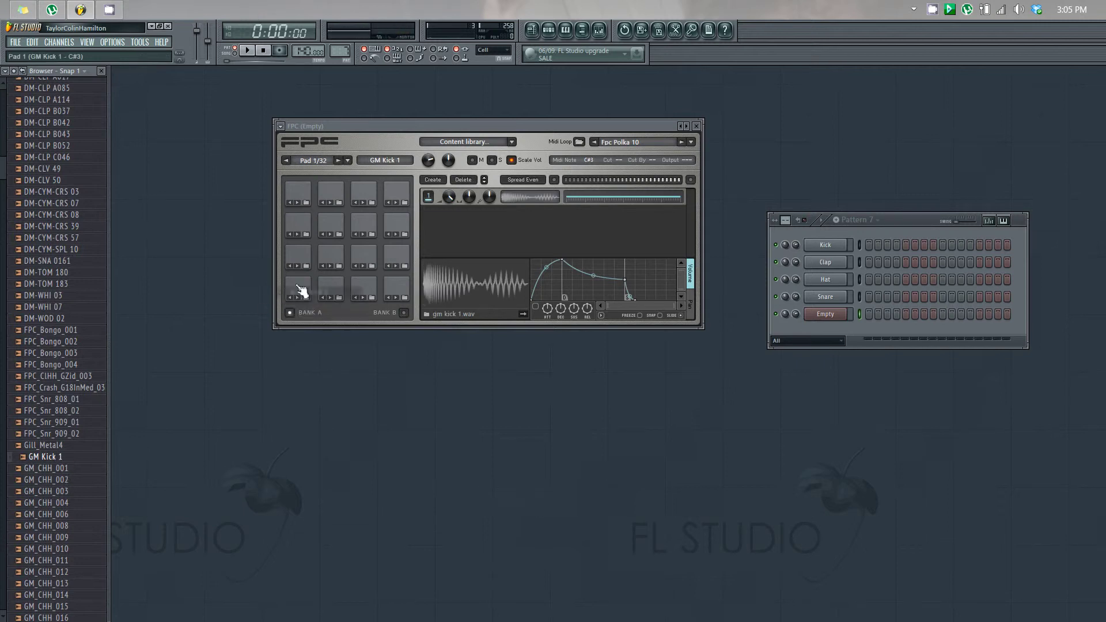
{"action": "left_click_drag", "start_coordinate": [87, 471], "coordinate": [333, 283]}
- Audition the open hi-hat GM_OHH_010, and assign GM_OHH_007 to FPC pad 6
{"action": "scroll", "coordinate": [92, 501], "scroll_direction": "down", "scroll_amount": 12}
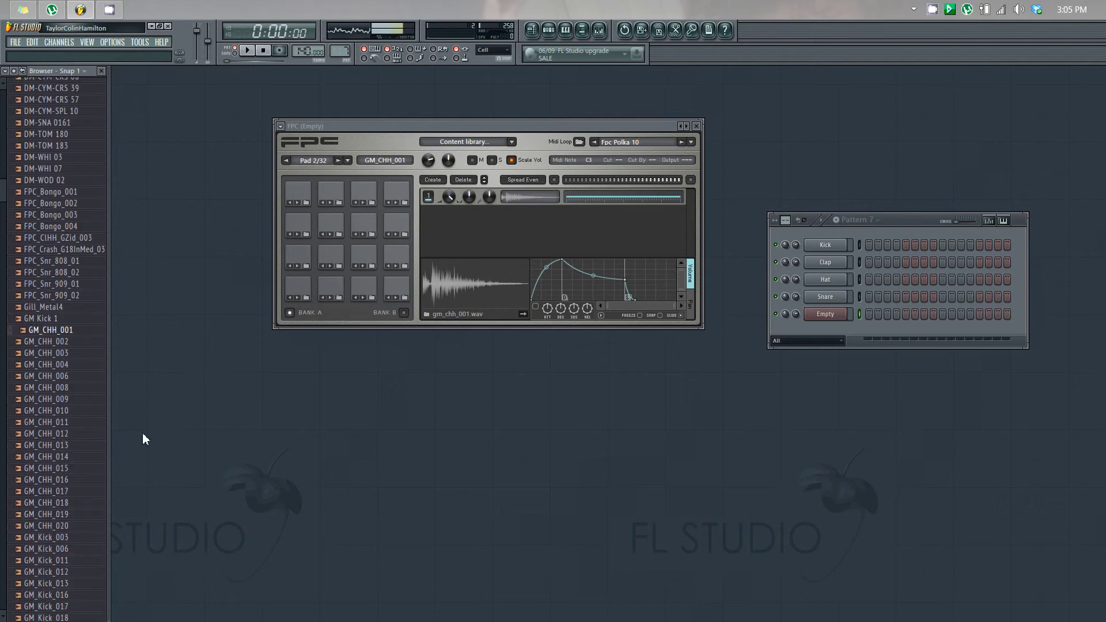
{"action": "scroll", "coordinate": [94, 494], "scroll_direction": "down", "scroll_amount": 1}
{"action": "left_click", "coordinate": [67, 484]}
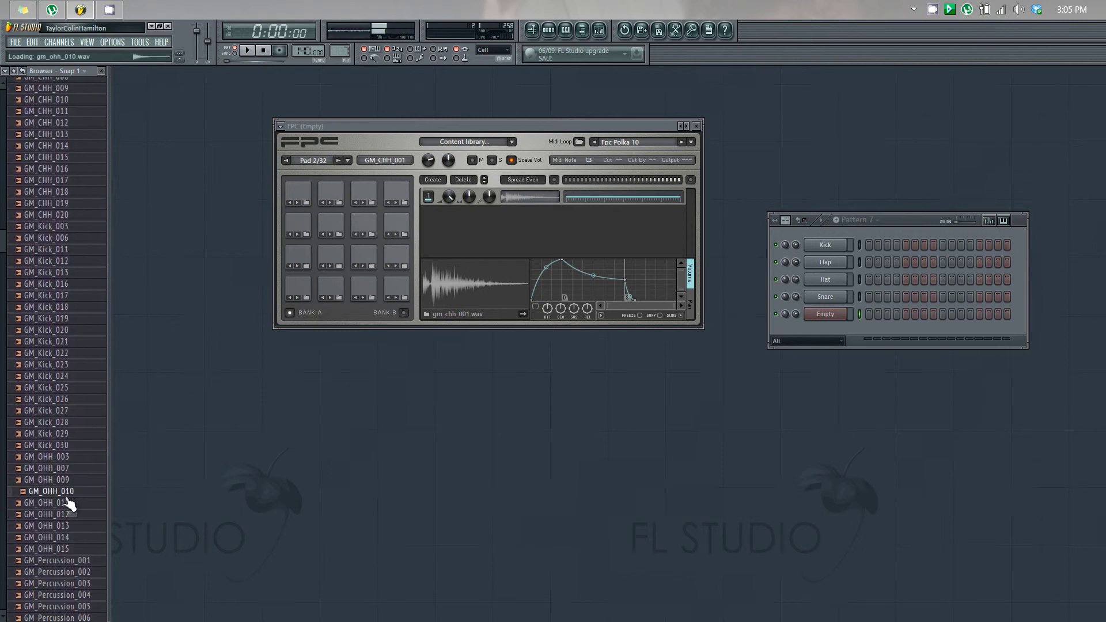
{"action": "left_click_drag", "start_coordinate": [58, 469], "coordinate": [330, 254]}
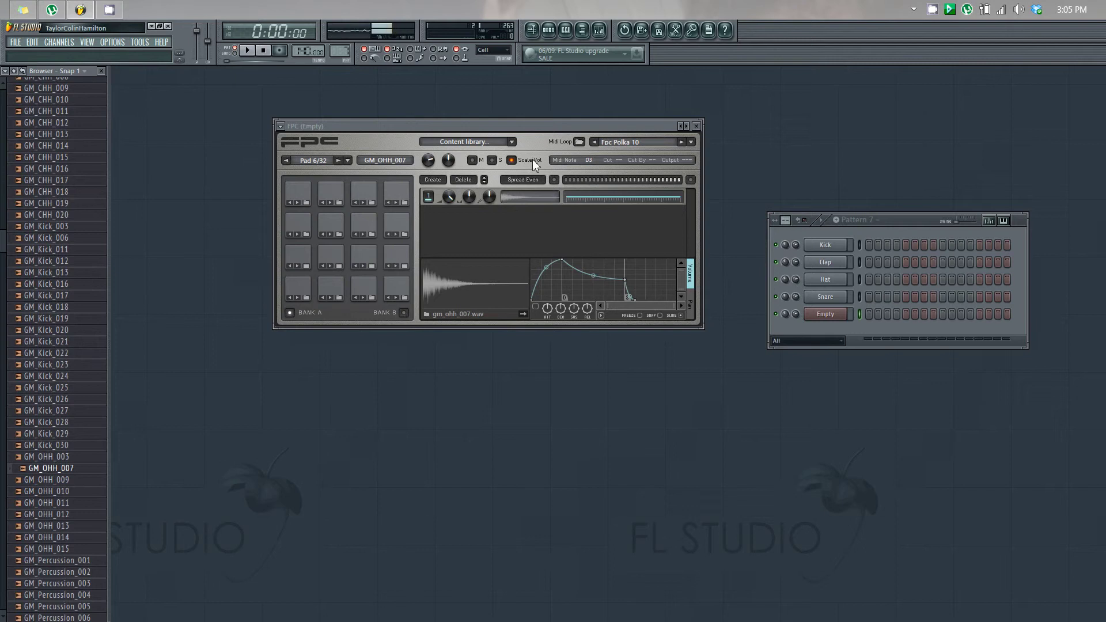
- Map the MIDI trigger notes for the entire FPC pad bank
{"action": "left_click", "coordinate": [590, 161]}
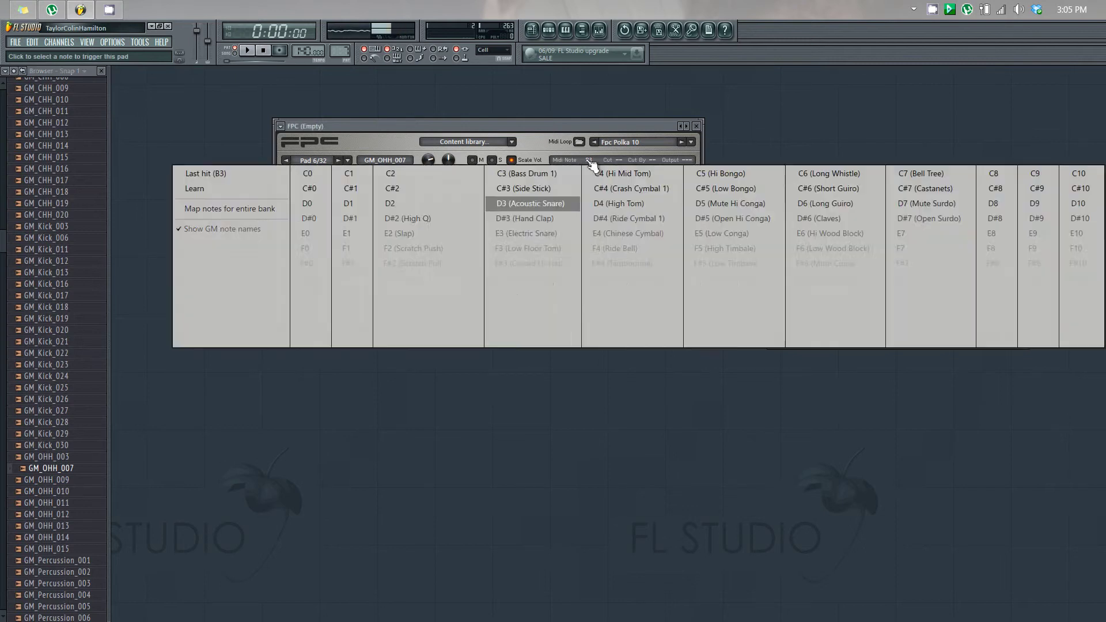
{"action": "left_click", "coordinate": [226, 211]}
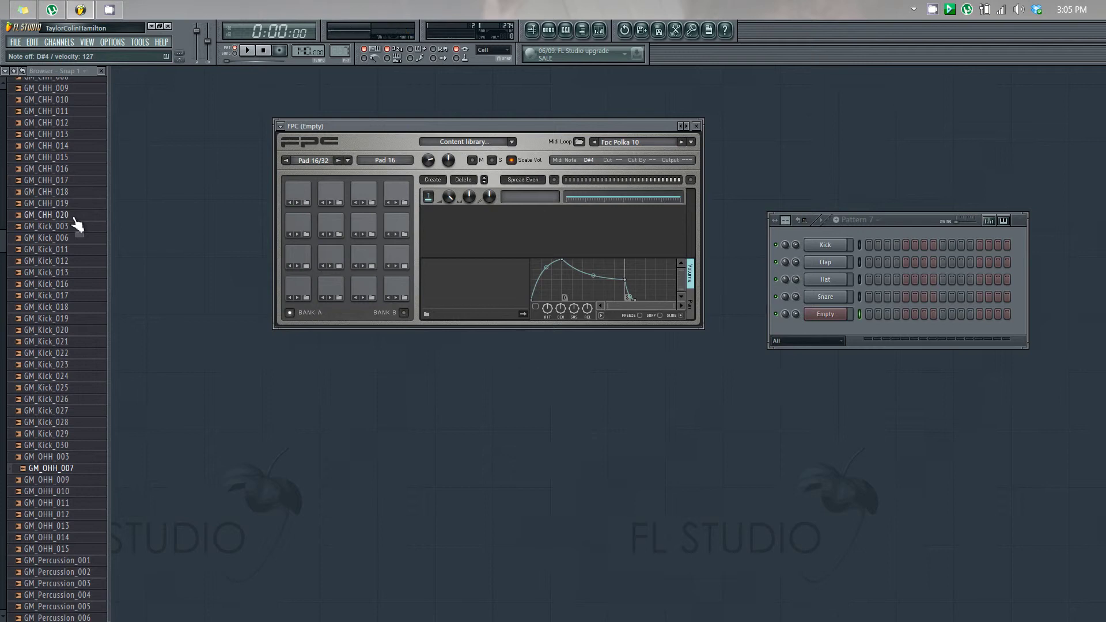
{"action": "left_click_drag", "start_coordinate": [76, 224], "coordinate": [305, 193]}
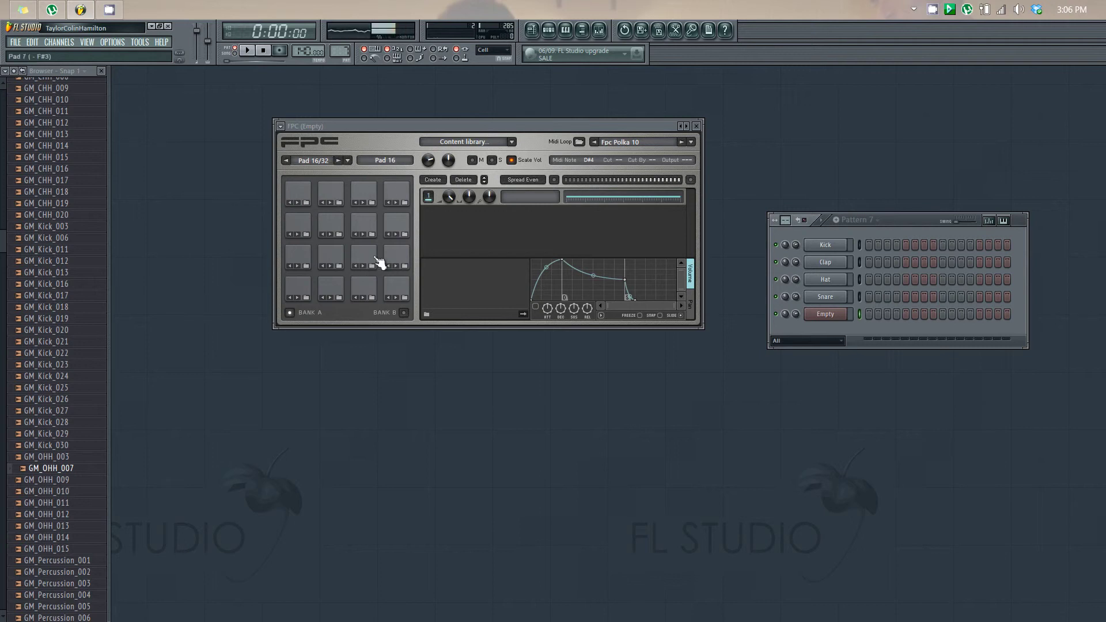
- Select FPC pad 8 and assign the vibraslap1 drum sample to it
{"action": "left_click", "coordinate": [400, 262]}
{"action": "scroll", "coordinate": [15, 427], "scroll_direction": "down", "scroll_amount": 8}
{"action": "scroll", "coordinate": [26, 493], "scroll_direction": "down", "scroll_amount": 15}
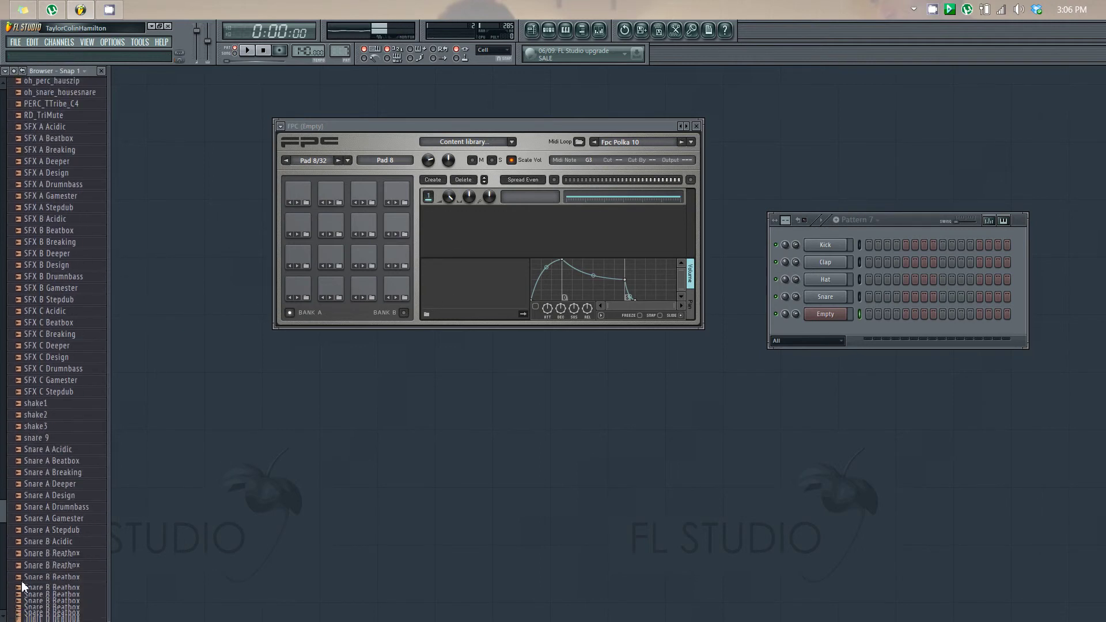
{"action": "scroll", "coordinate": [17, 618], "scroll_direction": "down", "scroll_amount": 2}
{"action": "scroll", "coordinate": [13, 609], "scroll_direction": "up", "scroll_amount": 2}
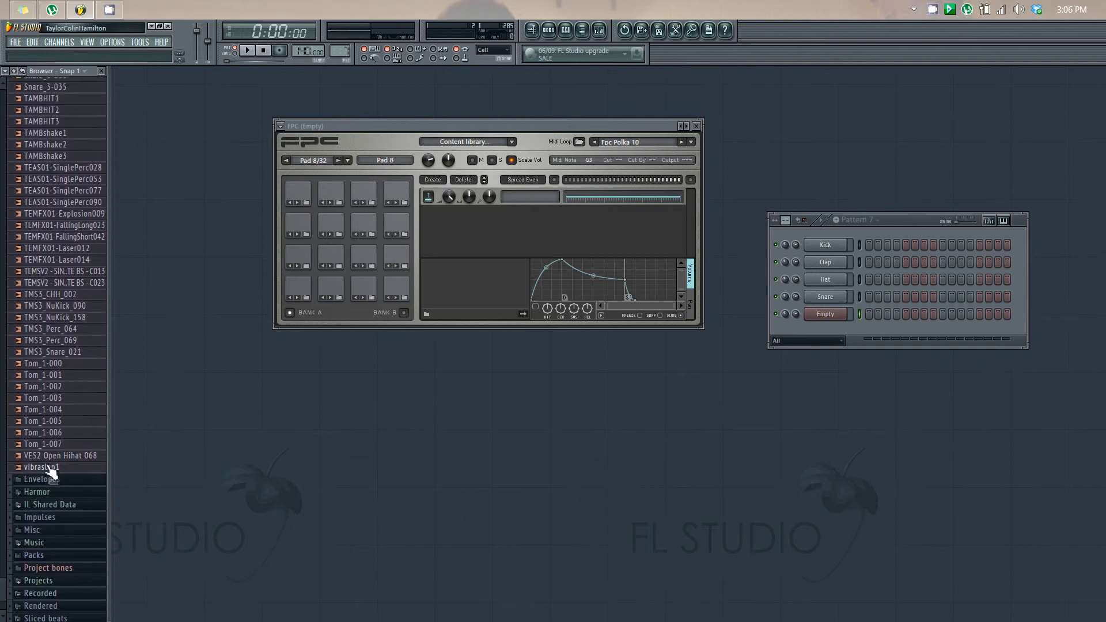
{"action": "left_click_drag", "start_coordinate": [50, 468], "coordinate": [396, 257]}
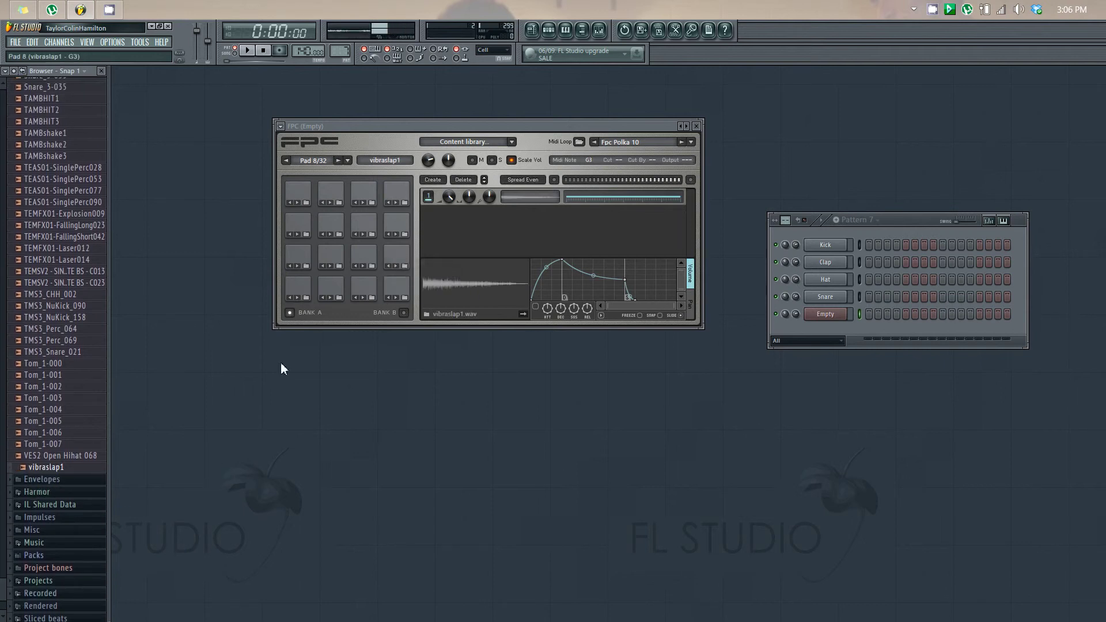
- Add the Anvil sample from the User folder's Misc Samples as a second layer on pad 8
{"action": "scroll", "coordinate": [81, 406], "scroll_direction": "down", "scroll_amount": 2}
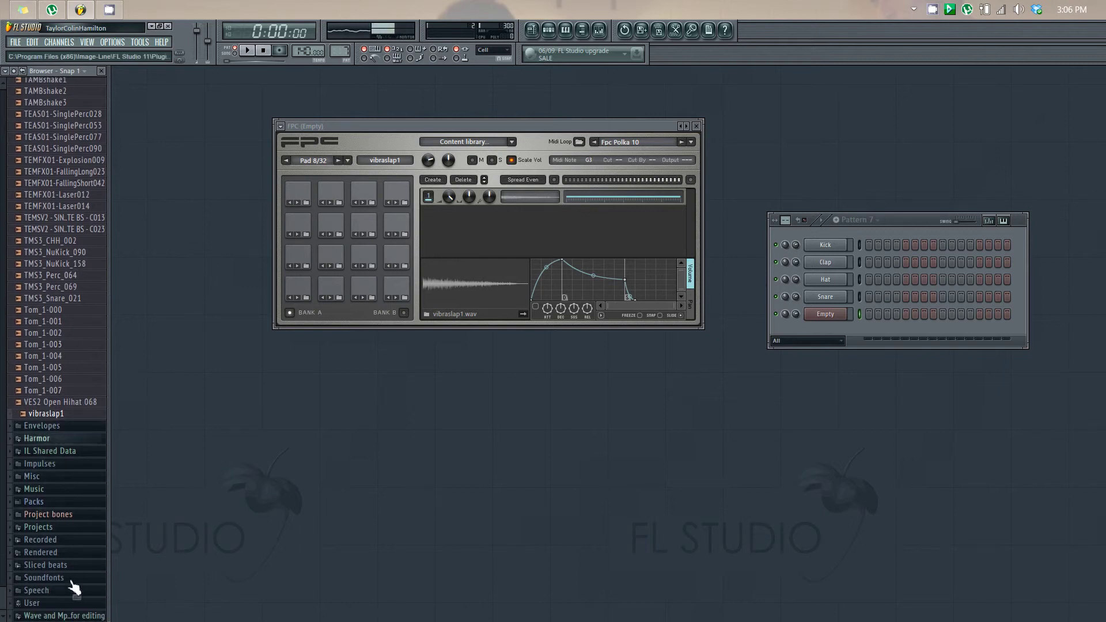
{"action": "left_click", "coordinate": [65, 605]}
{"action": "scroll", "coordinate": [49, 415], "scroll_direction": "down", "scroll_amount": 5}
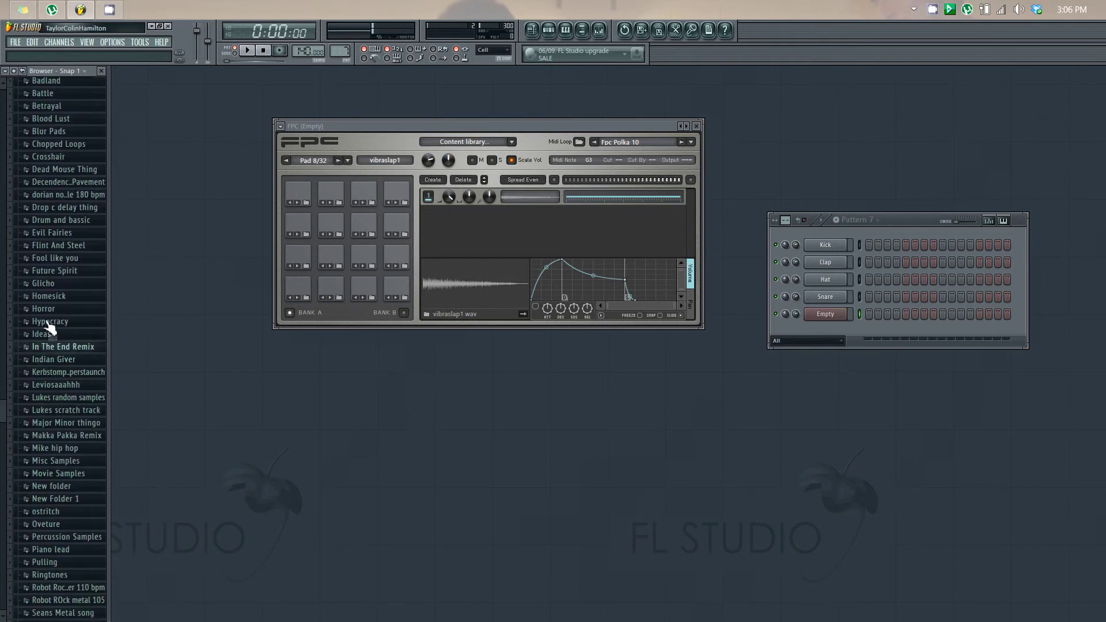
{"action": "scroll", "coordinate": [46, 389], "scroll_direction": "down", "scroll_amount": 3}
{"action": "left_click", "coordinate": [54, 208]}
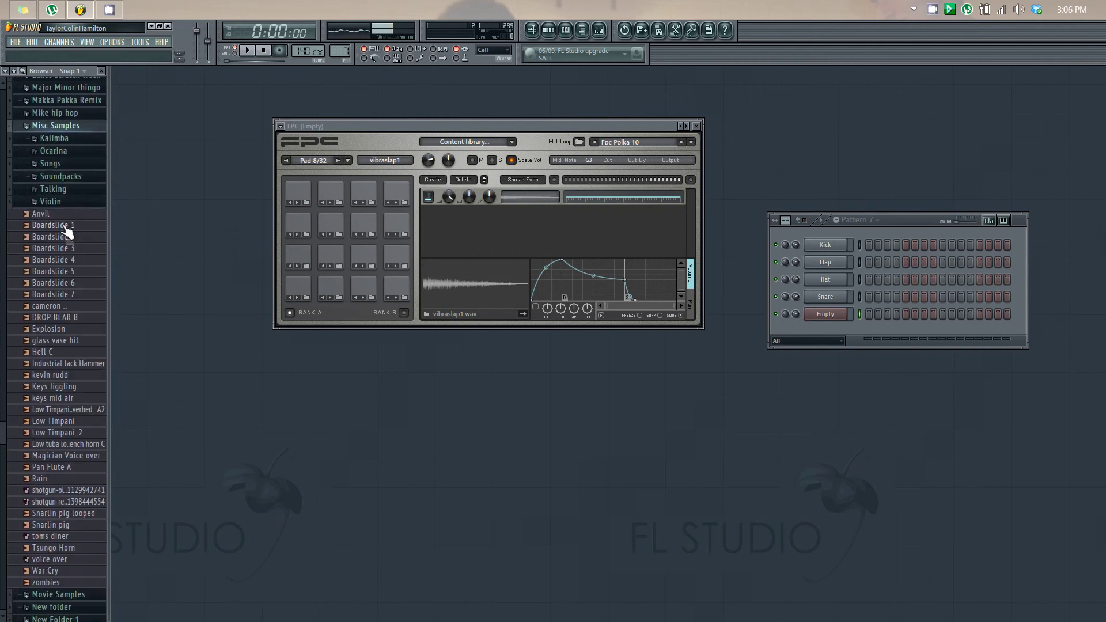
{"action": "left_click", "coordinate": [69, 213]}
{"action": "left_click_drag", "start_coordinate": [66, 223], "coordinate": [448, 292]}
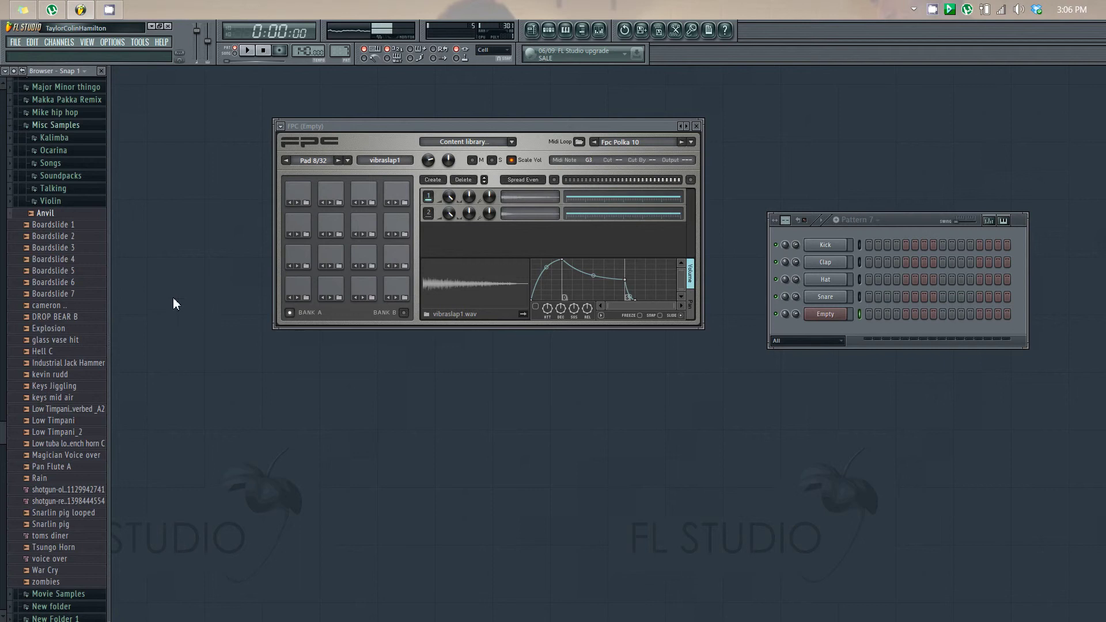
- Add the sample listed directly below Boardslide 7 and the Keys Jiggling sample as the third and fourth layers on pad 8
{"action": "left_click", "coordinate": [60, 306]}
{"action": "left_click_drag", "start_coordinate": [56, 311], "coordinate": [404, 259]}
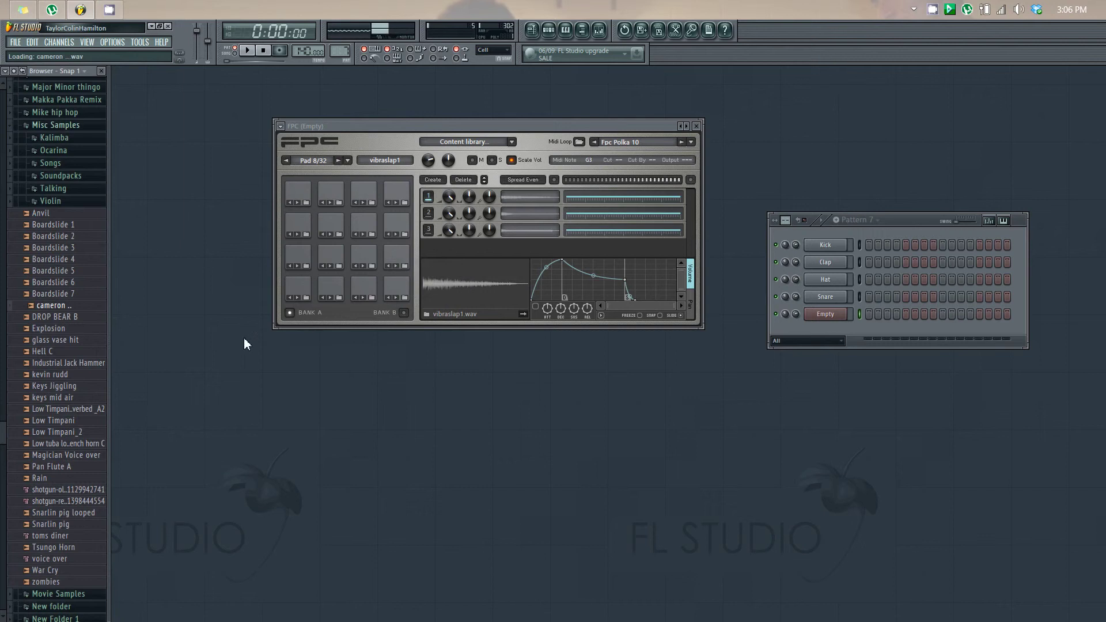
{"action": "scroll", "coordinate": [86, 392], "scroll_direction": "down", "scroll_amount": 3}
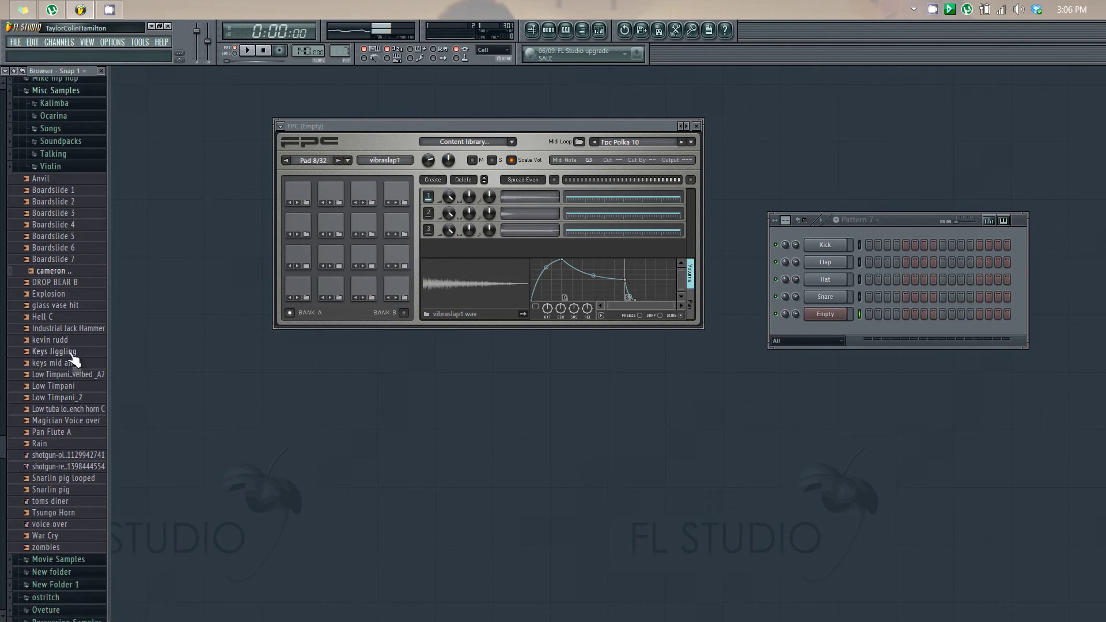
{"action": "left_click_drag", "start_coordinate": [72, 357], "coordinate": [392, 257]}
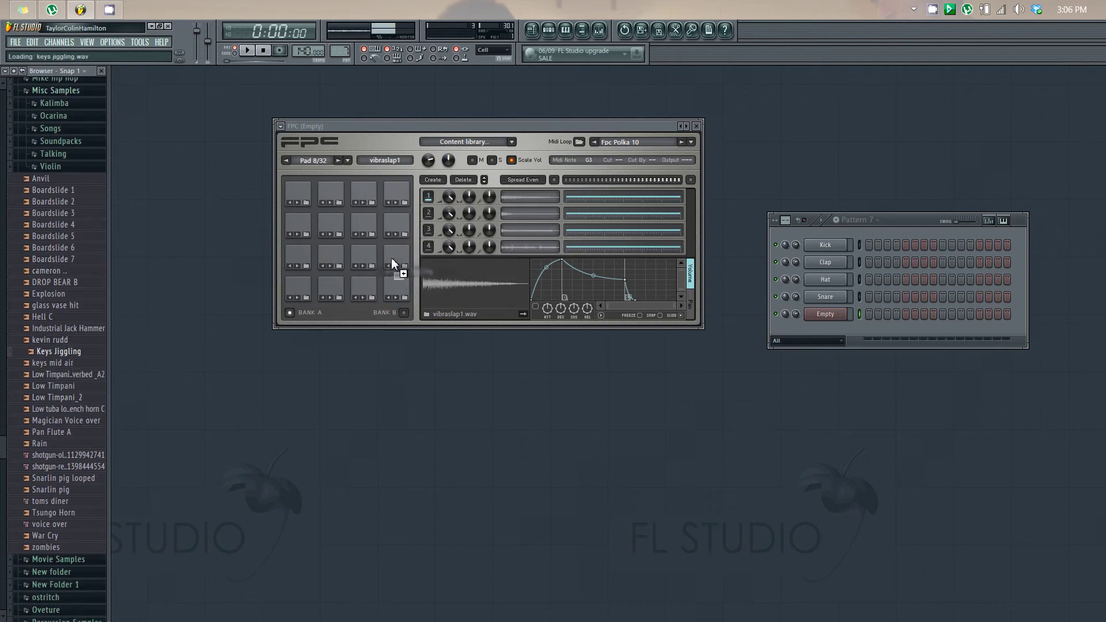
- Audition Pan Flute A, Snarlin pig and Tsungo Horn, and add the War Cry sample as a fifth layer on pad 8
{"action": "scroll", "coordinate": [70, 395], "scroll_direction": "down", "scroll_amount": 6}
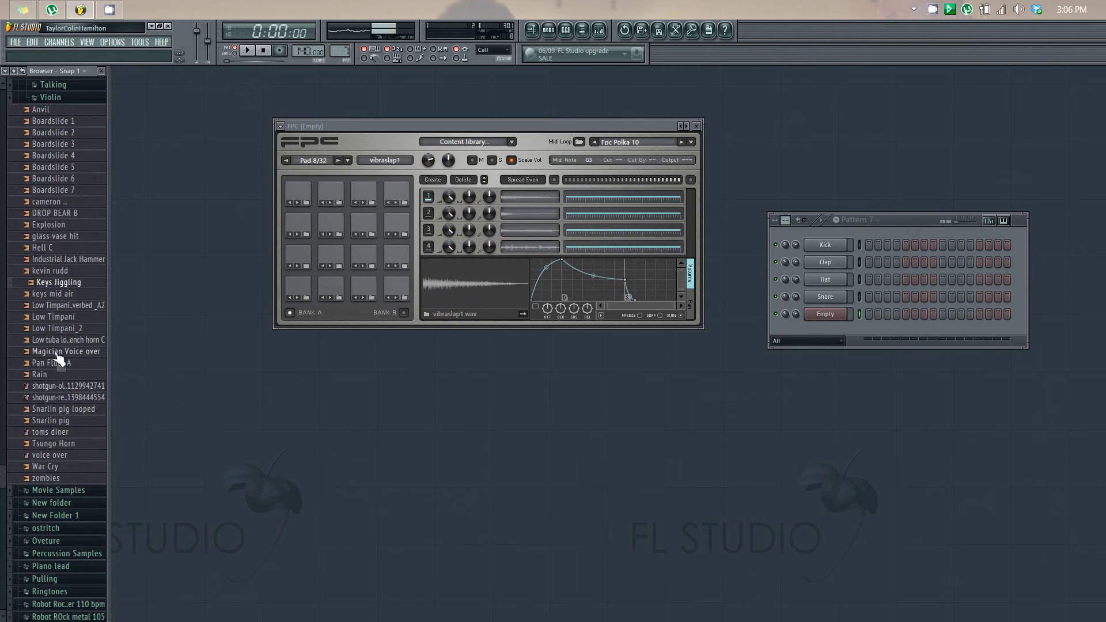
{"action": "left_click", "coordinate": [71, 364]}
{"action": "left_click_drag", "start_coordinate": [71, 365], "coordinate": [75, 366]}
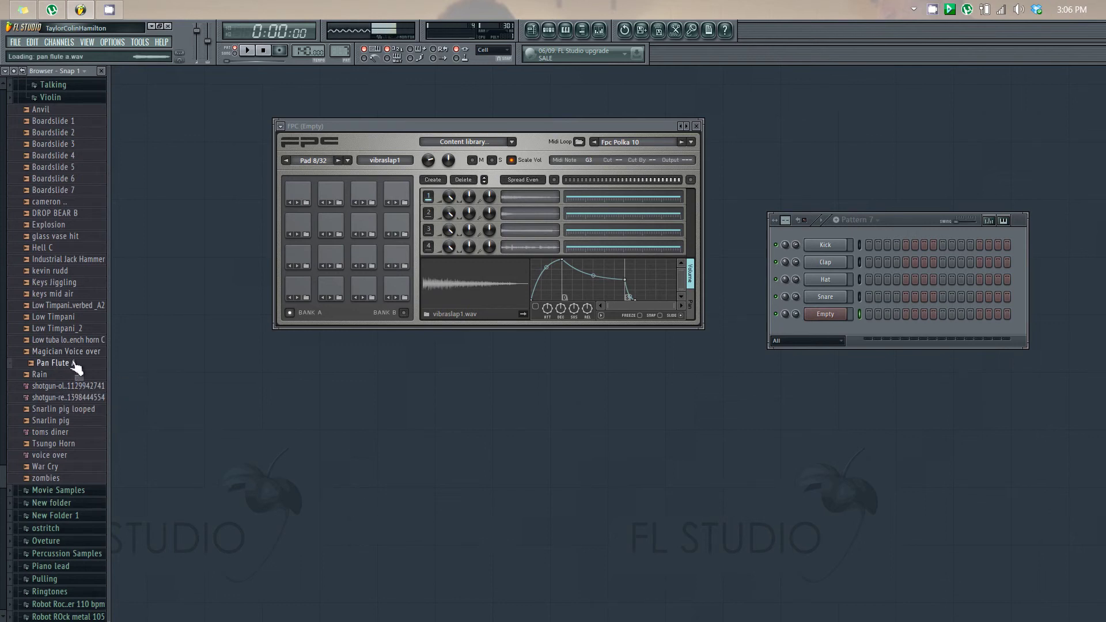
{"action": "left_click", "coordinate": [72, 423]}
{"action": "left_click", "coordinate": [77, 443]}
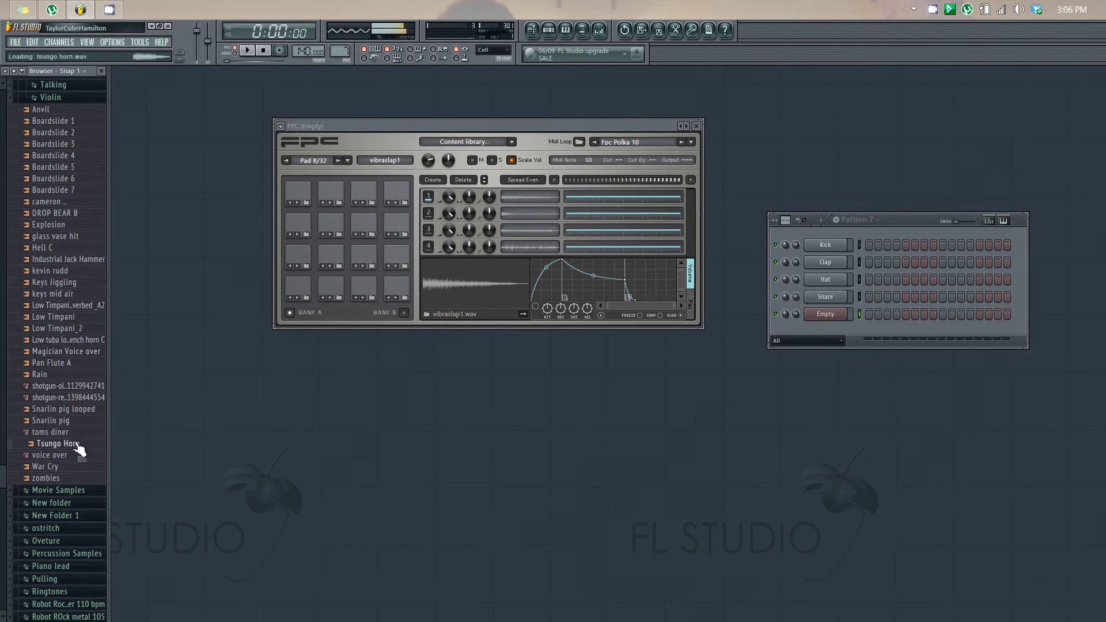
{"action": "left_click", "coordinate": [68, 467]}
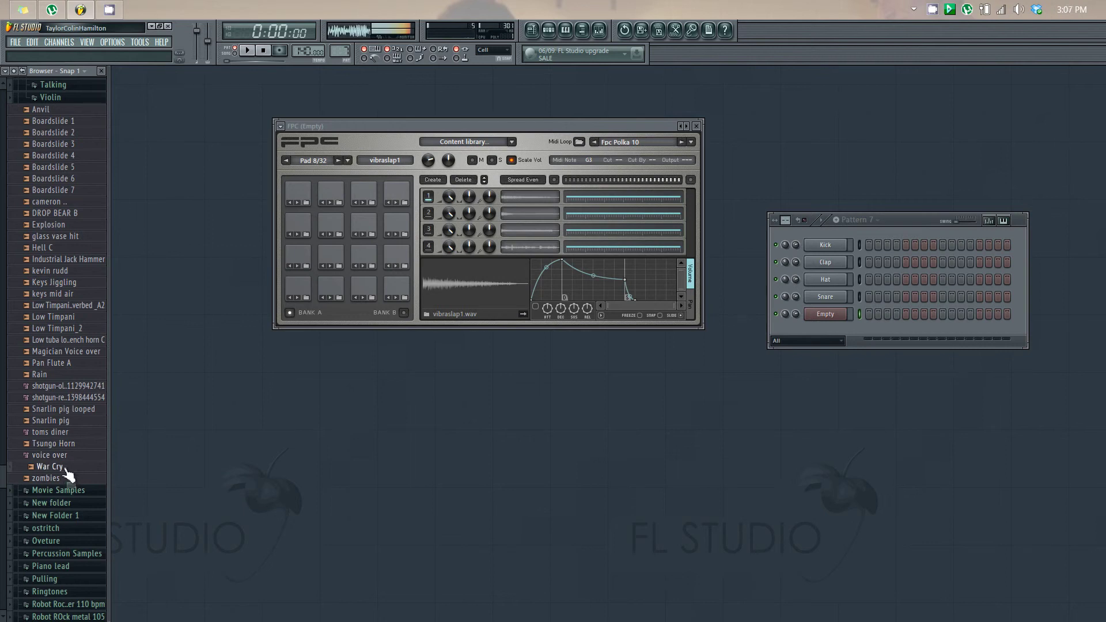
{"action": "left_click_drag", "start_coordinate": [65, 469], "coordinate": [399, 260]}
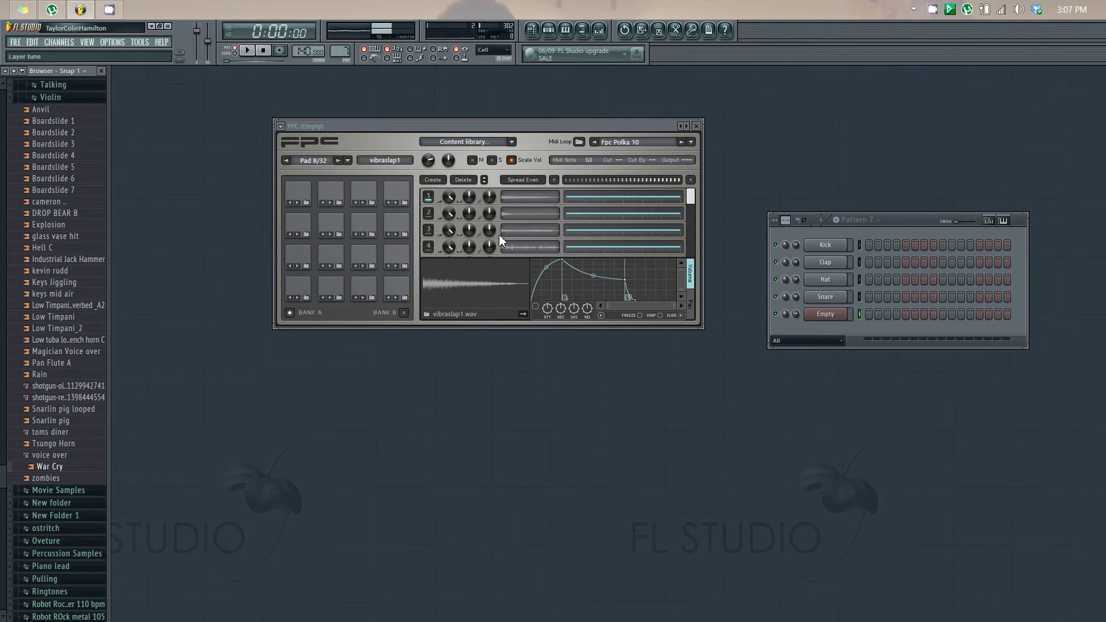
- Select pad 8's War Cry layer, enable its volume envelope, lower the envelope's peak point and adjust the release
{"action": "left_click", "coordinate": [526, 248]}
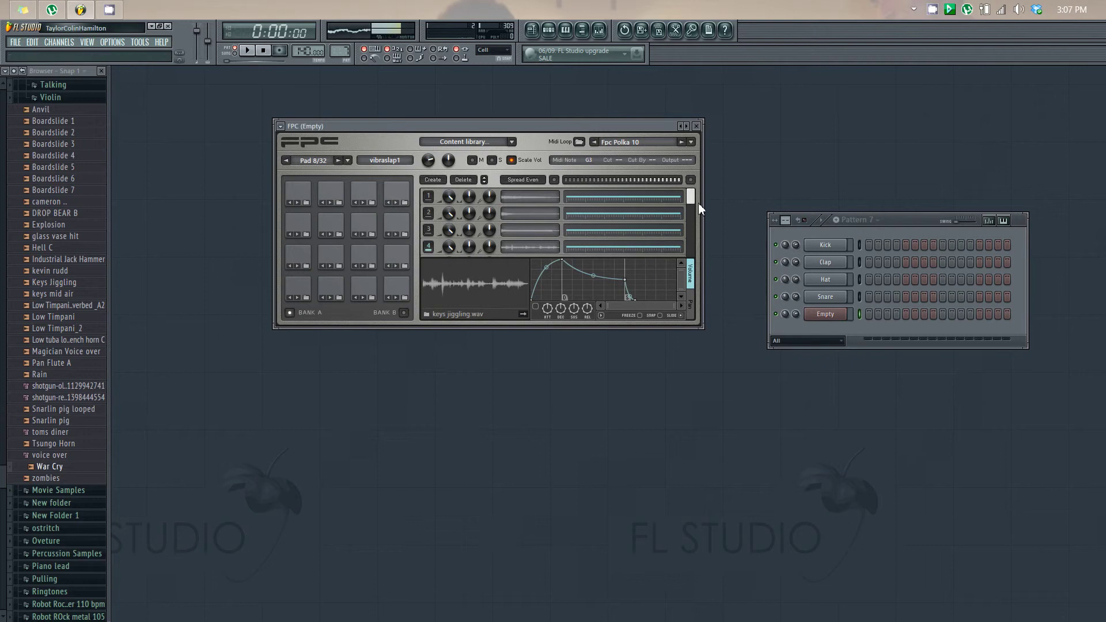
{"action": "left_click_drag", "start_coordinate": [692, 195], "coordinate": [691, 247]}
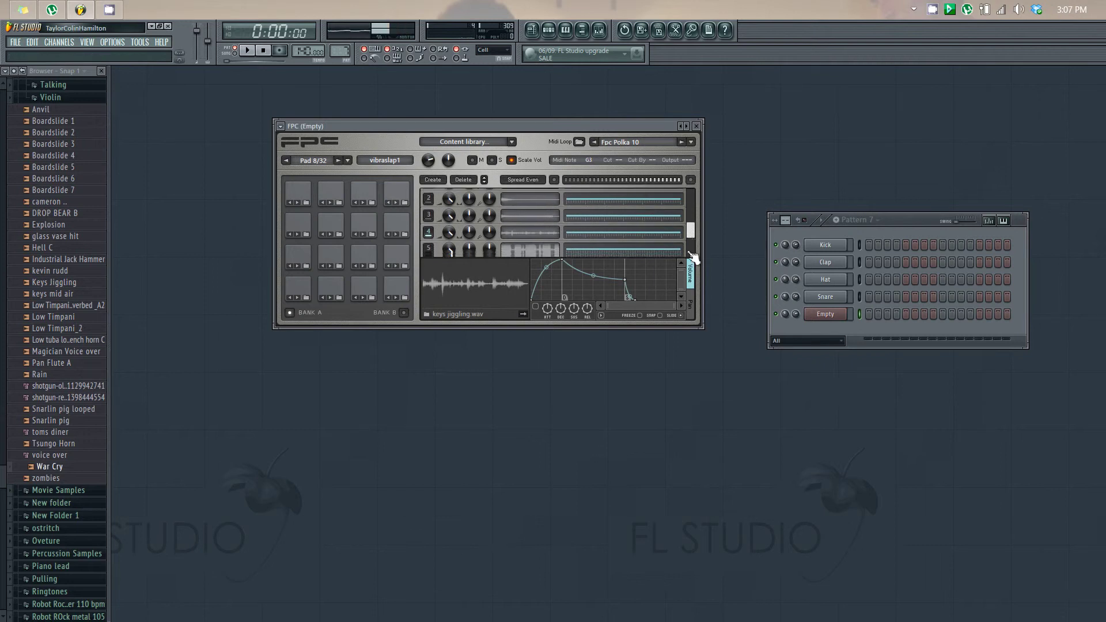
{"action": "left_click", "coordinate": [528, 251]}
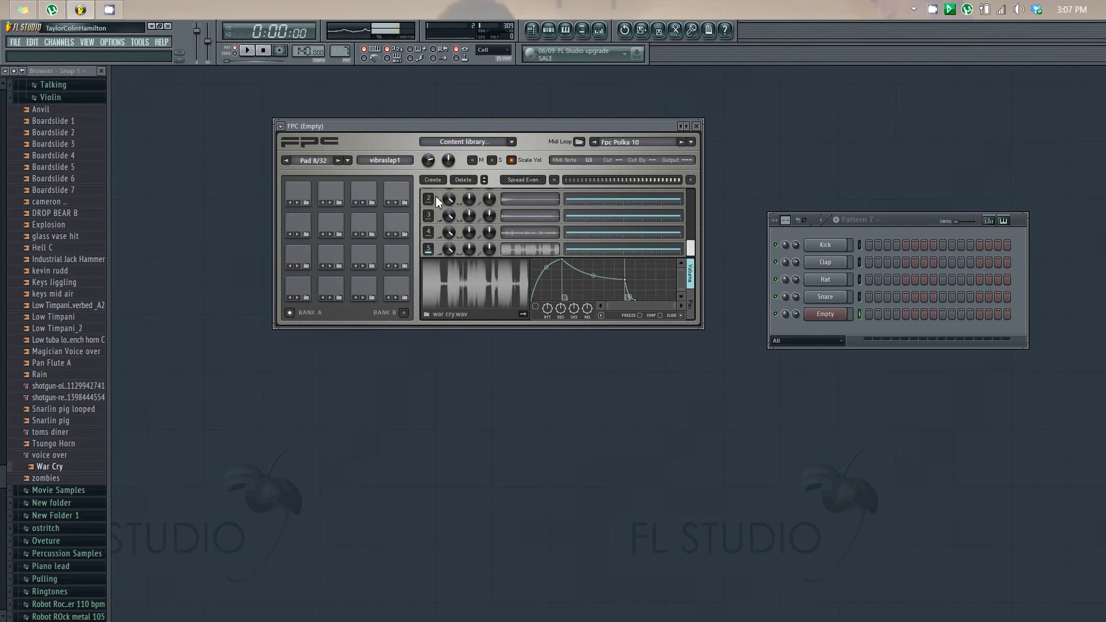
{"action": "left_click", "coordinate": [536, 307]}
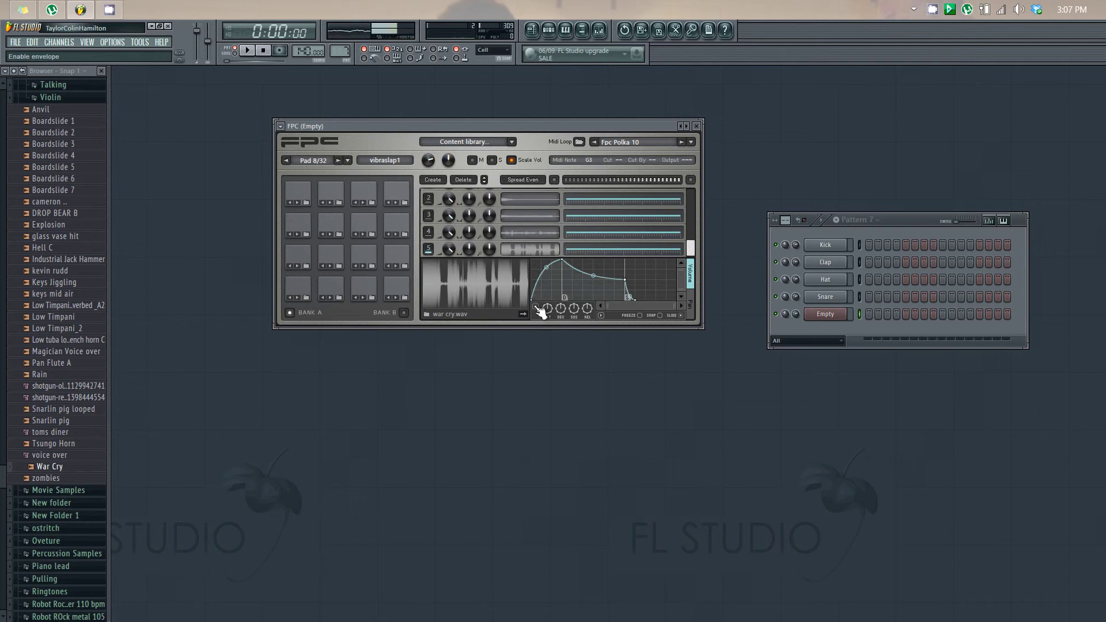
{"action": "left_click_drag", "start_coordinate": [562, 261], "coordinate": [547, 352]}
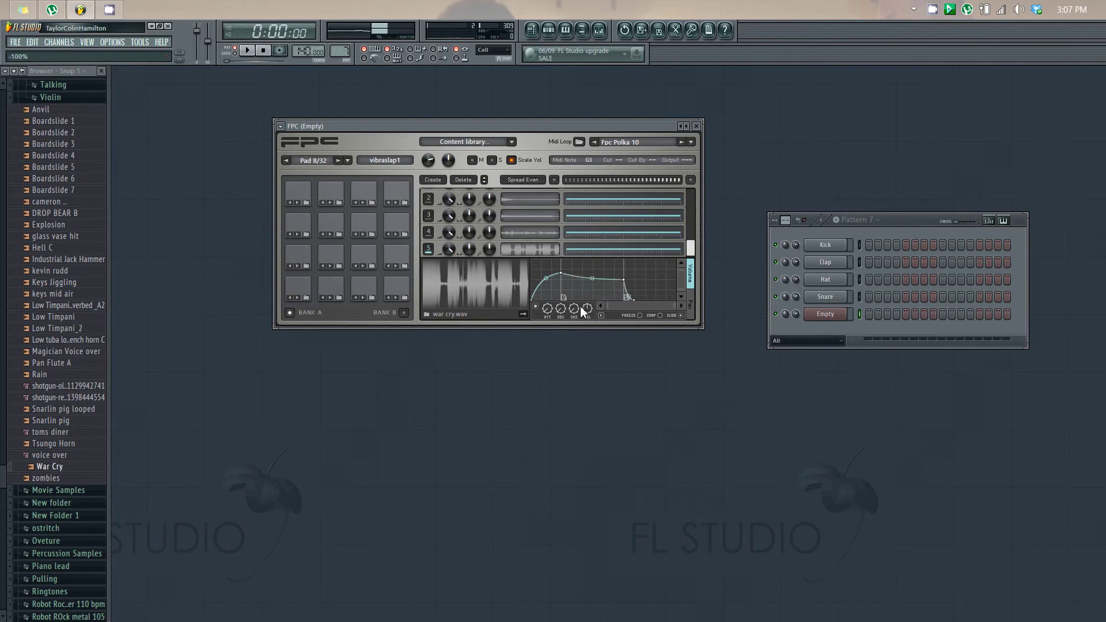
{"action": "left_click_drag", "start_coordinate": [587, 309], "coordinate": [589, 230]}
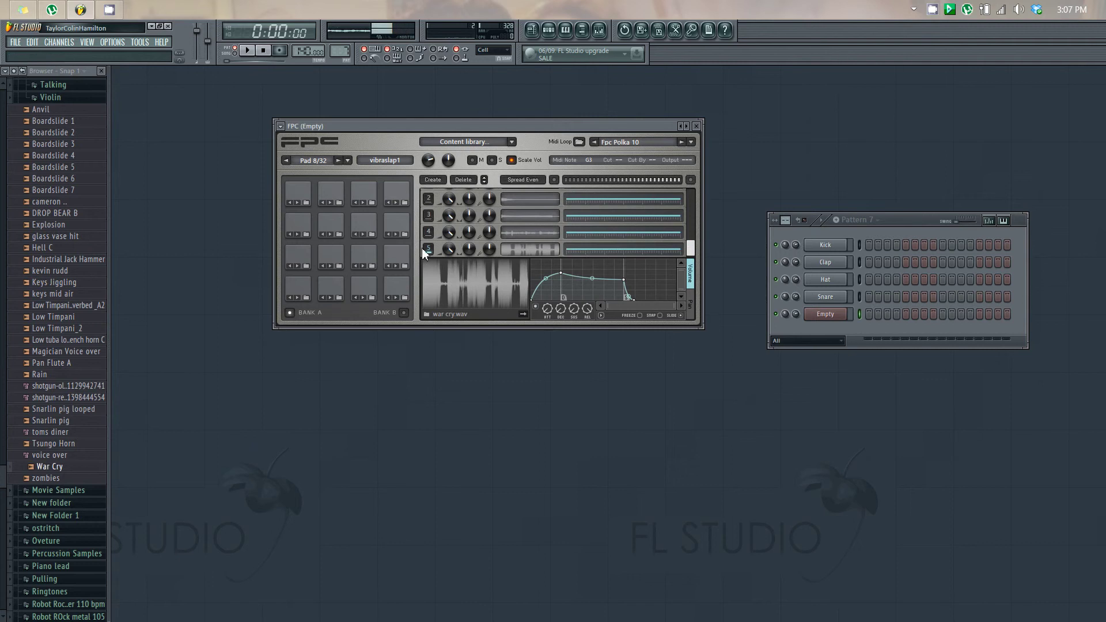
- Raise the peak point of the War Cry layer's volume envelope and audition both the layer and pad 8
{"action": "left_click", "coordinate": [528, 254]}
{"action": "left_click", "coordinate": [510, 254]}
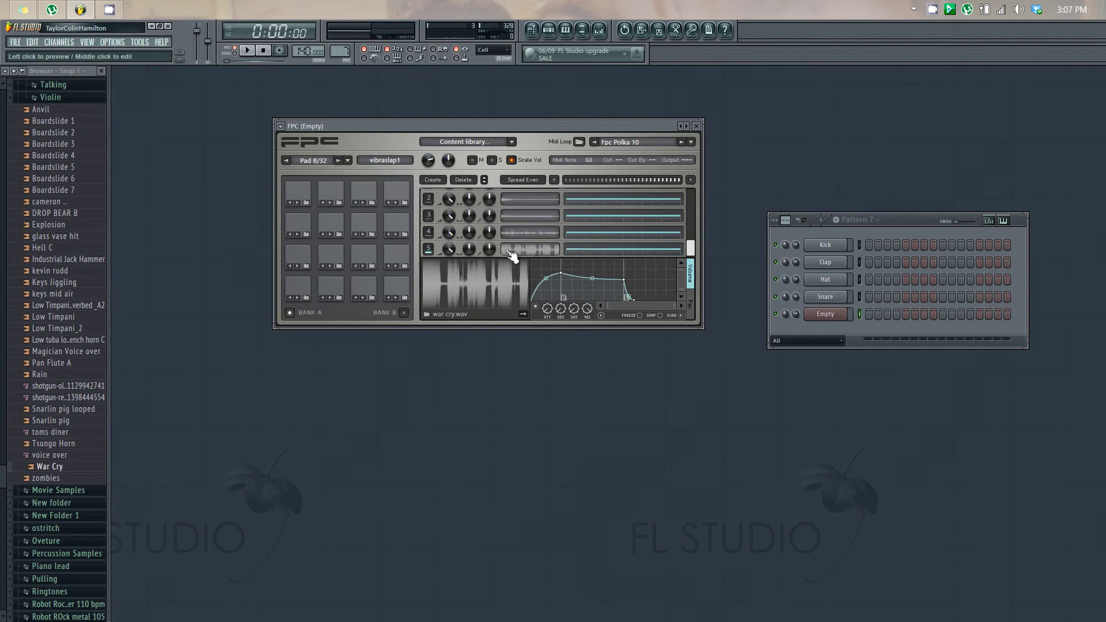
{"action": "left_click", "coordinate": [525, 256]}
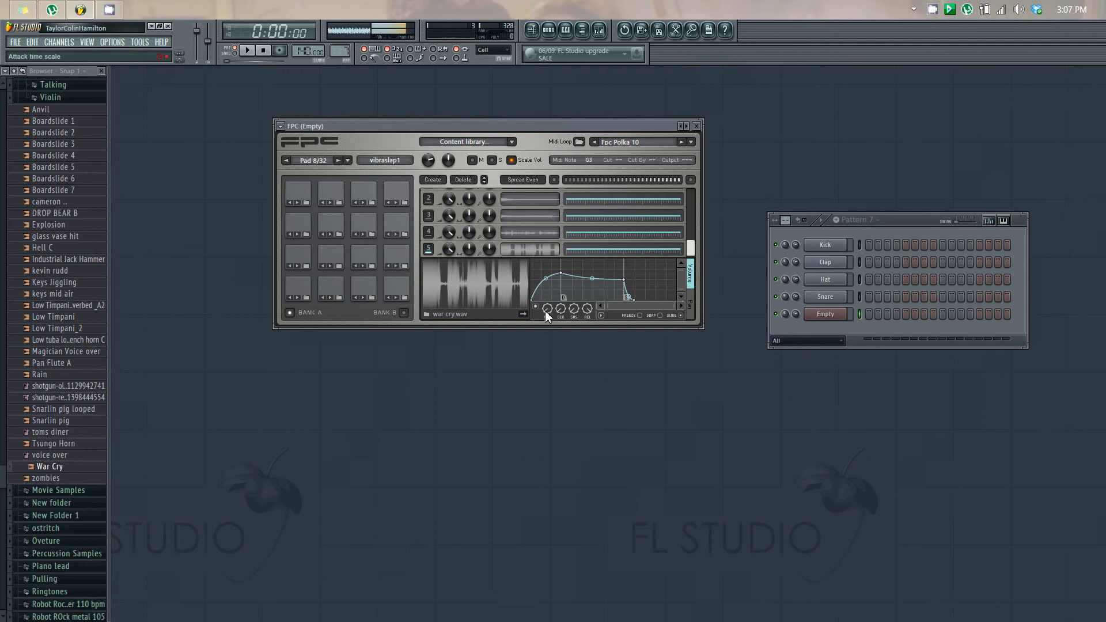
{"action": "left_click_drag", "start_coordinate": [566, 273], "coordinate": [561, 264]}
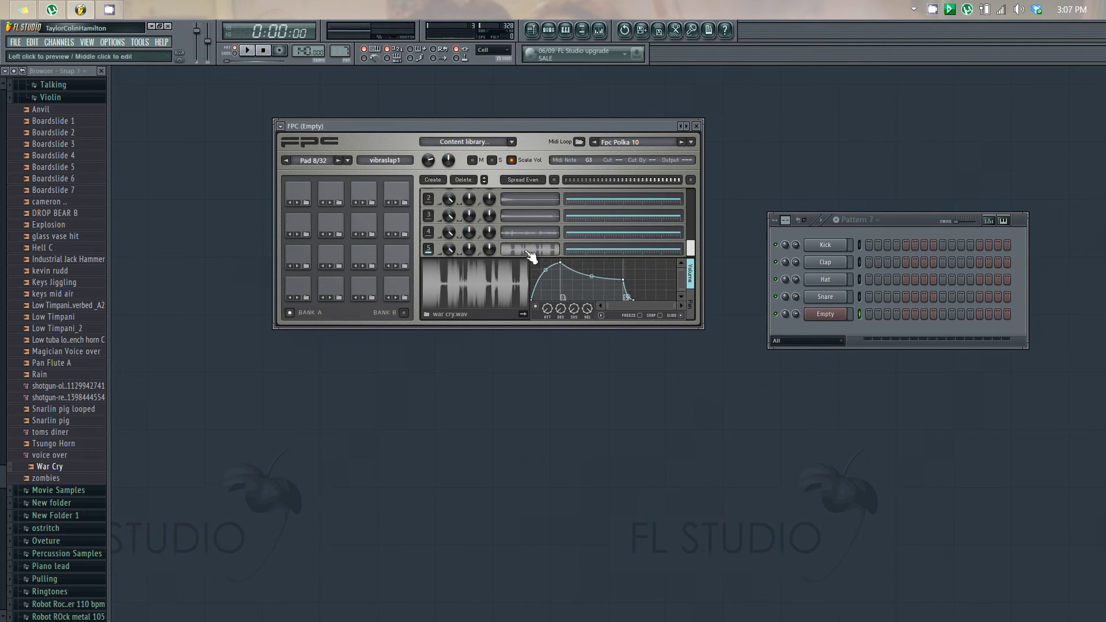
{"action": "left_click", "coordinate": [531, 255]}
{"action": "left_click", "coordinate": [532, 256]}
{"action": "left_click", "coordinate": [533, 257]}
{"action": "left_click", "coordinate": [533, 257]}
{"action": "left_click", "coordinate": [533, 257]}
{"action": "left_click", "coordinate": [403, 261]}
{"action": "left_click", "coordinate": [404, 262]}
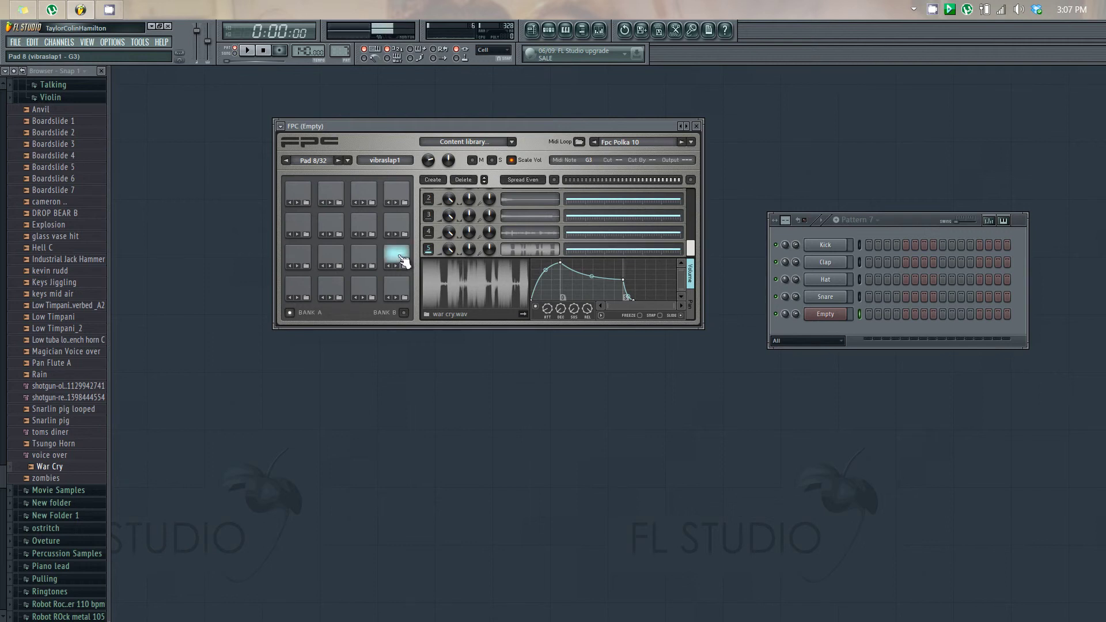
- Turn off the War Cry layer's volume envelope, delete that layer from pad 8 and play the pad
{"action": "mouse_move", "coordinate": [548, 310]}
{"action": "left_mouse_down"}
{"action": "mouse_move", "coordinate": [563, 366]}
{"action": "mouse_move", "coordinate": [529, 308]}
{"action": "mouse_move", "coordinate": [541, 310]}
{"action": "left_mouse_up"}
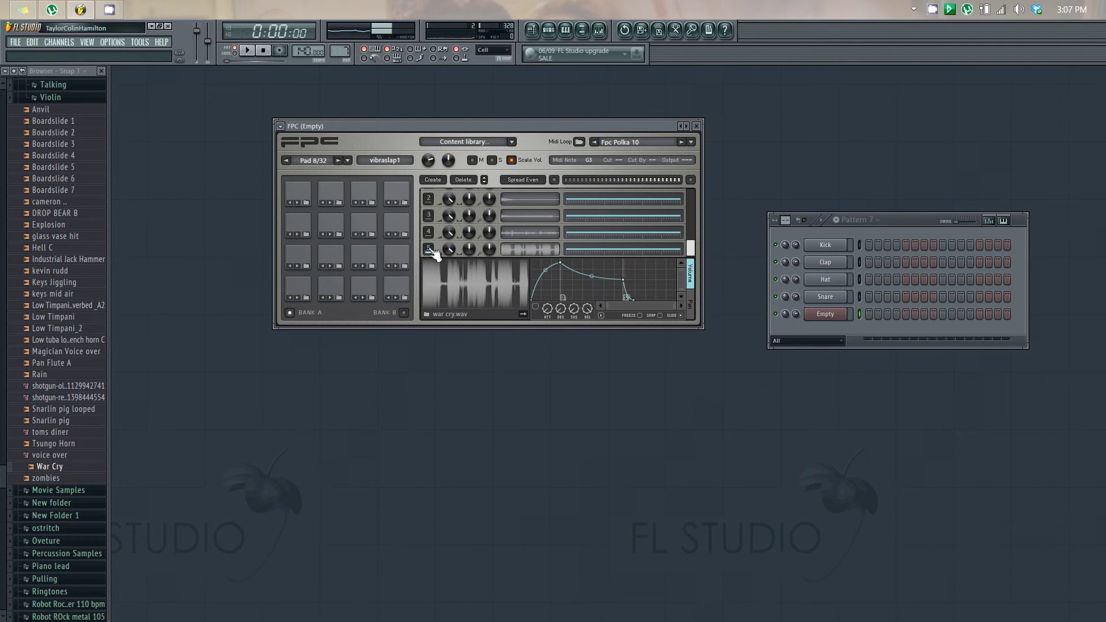
{"action": "left_click", "coordinate": [472, 180]}
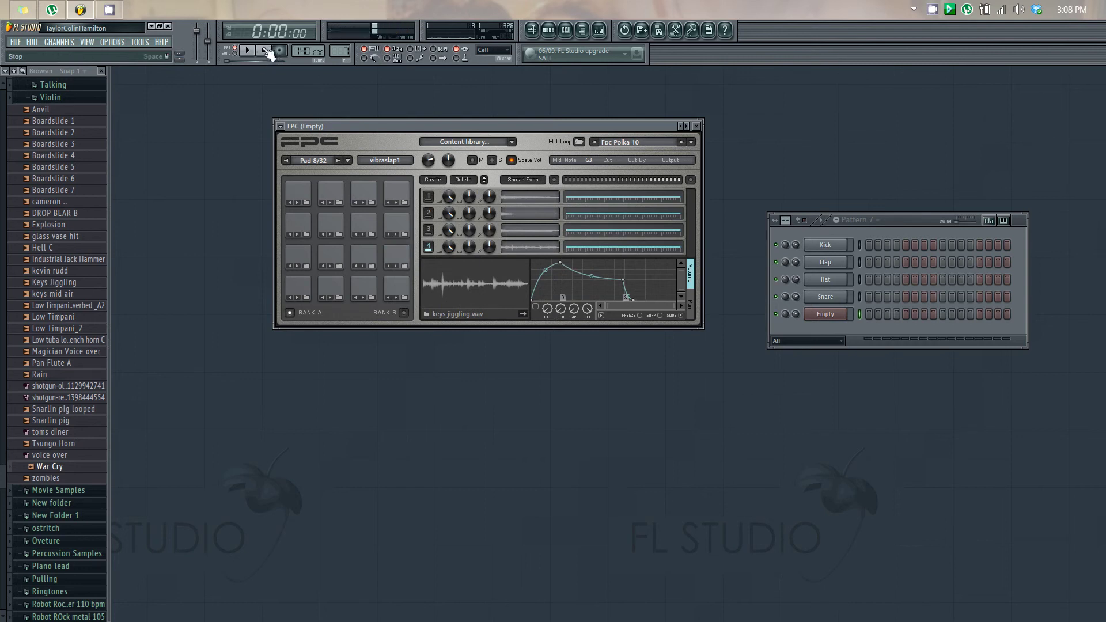
{"action": "left_click", "coordinate": [398, 254]}
- Load the memory lake preset into FPC
{"action": "left_click", "coordinate": [280, 126]}
{"action": "mouse_move", "coordinate": [317, 167]}
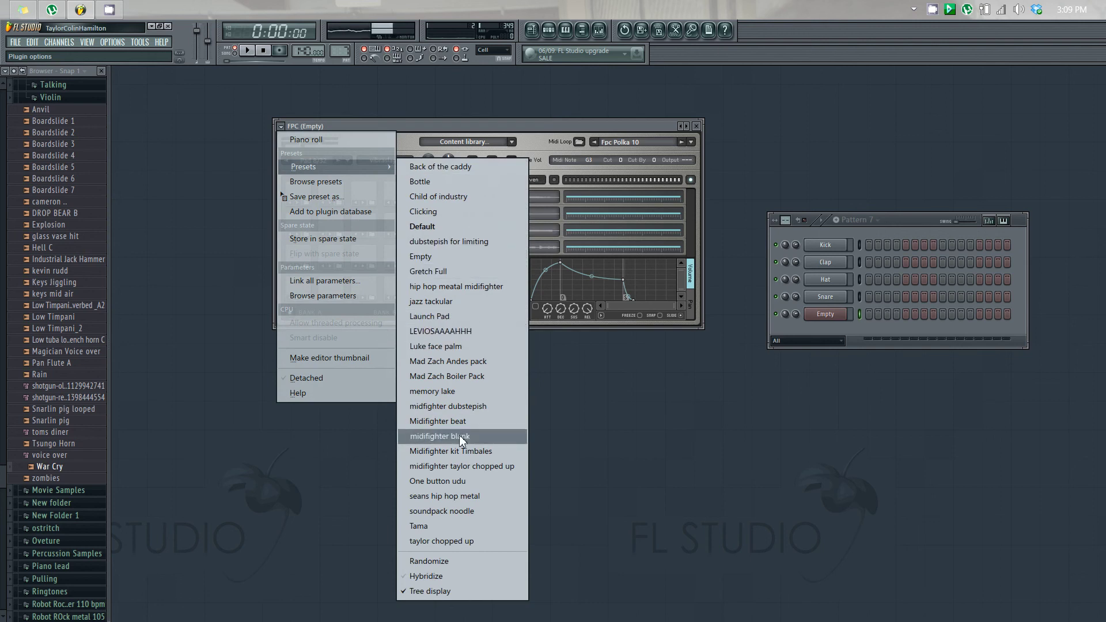
{"action": "left_click", "coordinate": [450, 392]}
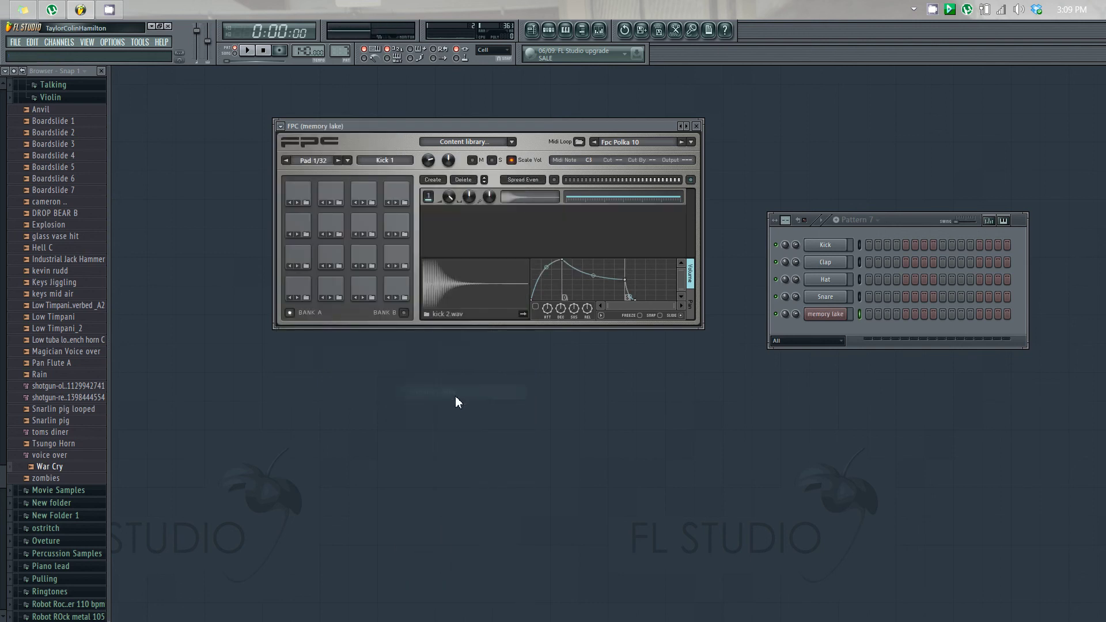
- Play a beat across the pads of the memory lake kit to audition its sounds
{"action": "key", "text": "z"}
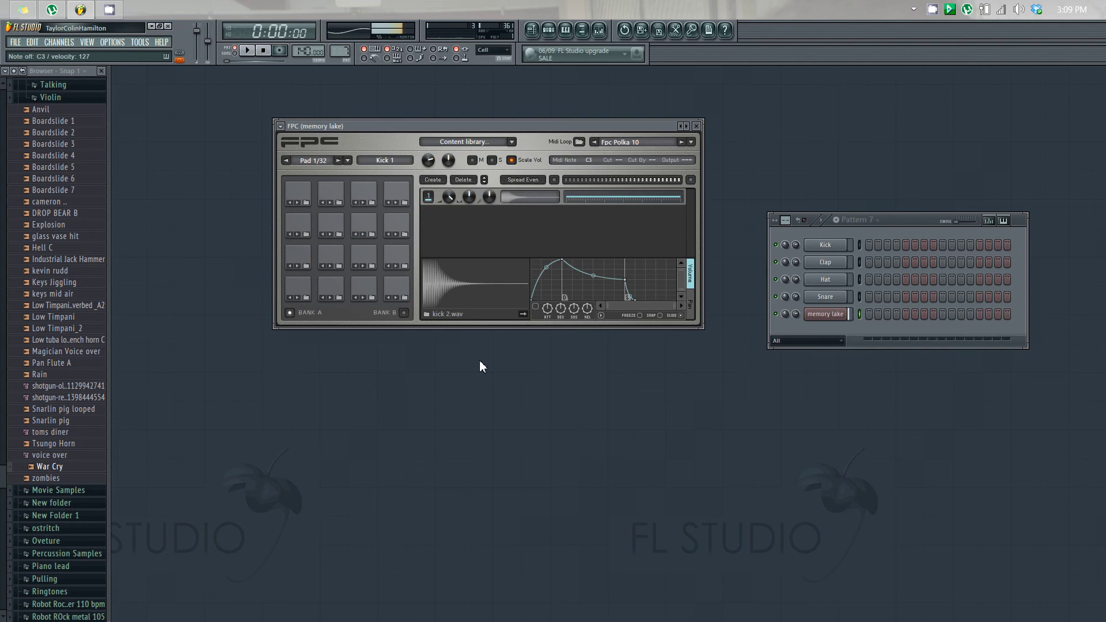
{"action": "key", "text": "z"}
{"action": "key", "text": "w"}
{"action": "key", "text": "x"}
{"action": "key", "text": "3"}
{"action": "key", "text": "3"}
{"action": "key", "text": "3"}
{"action": "key", "text": "3"}
{"action": "key", "text": "w"}
{"action": "key", "text": "x"}
{"action": "key", "text": "s"}
{"action": "key", "text": "x"}
{"action": "key", "text": "s"}
{"action": "key", "text": "z"}
{"action": "key", "text": "g"}
{"action": "key", "text": "g"}
{"action": "key", "text": "x"}
{"action": "key", "text": "g"}
{"action": "key", "text": "s"}
{"action": "key", "text": "z"}
{"action": "key", "text": "b"}
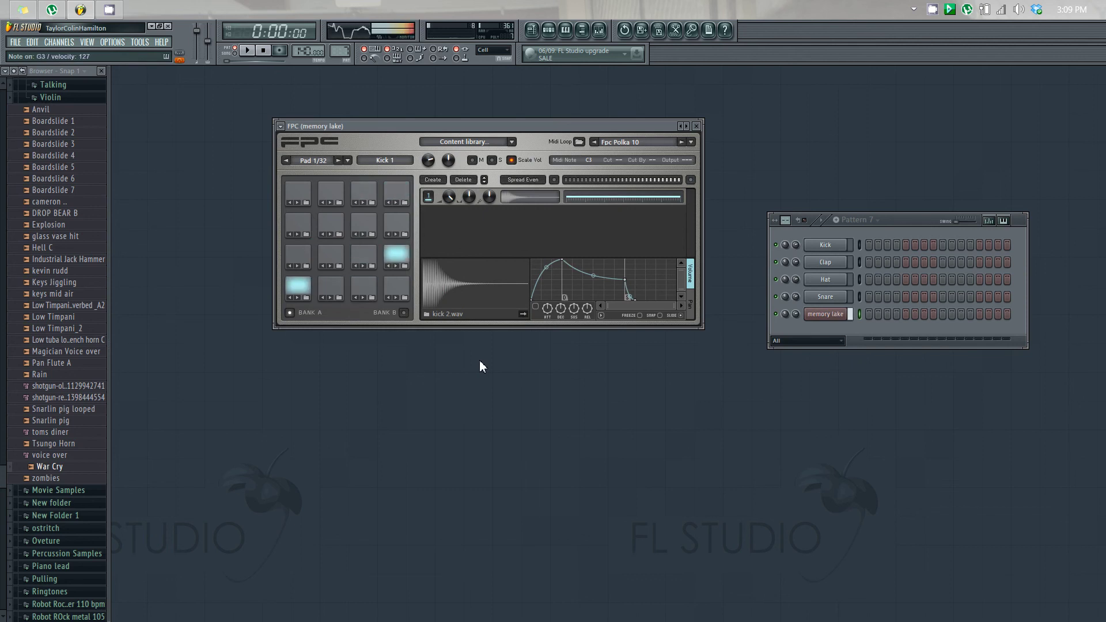
{"action": "key", "text": "s"}
{"action": "key", "text": "x"}
{"action": "key", "text": "s"}
{"action": "key", "text": "z"}
{"action": "key", "text": "b"}
{"action": "key", "text": "z"}
{"action": "key", "text": "s"}
{"action": "key", "text": "z"}
{"action": "key", "text": "3"}
{"action": "key", "text": "3"}
{"action": "key", "text": "3"}
{"action": "key", "text": "2"}
{"action": "key", "text": "q"}
{"action": "key", "text": "x"}
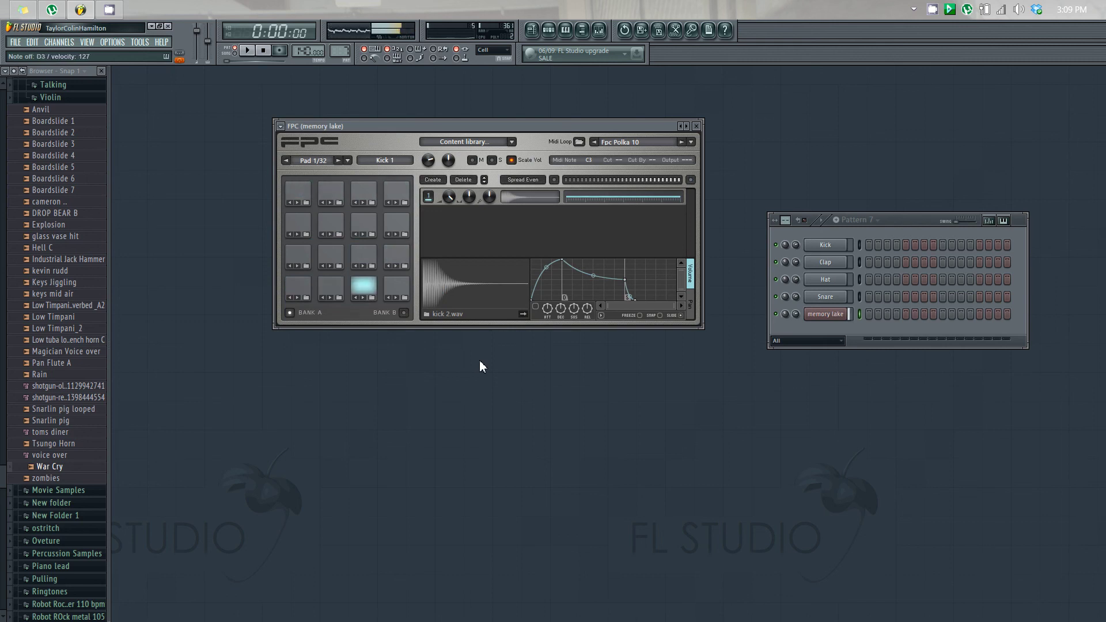
{"action": "key", "text": "q"}
{"action": "key", "text": "q"}
{"action": "key", "text": "s"}
{"action": "key", "text": "x"}
{"action": "key", "text": "q"}
{"action": "key", "text": "n"}
{"action": "key", "text": "x"}
{"action": "key", "text": "q"}
{"action": "key", "text": "z"}
{"action": "key", "text": "s"}
{"action": "key", "text": "x"}
{"action": "key", "text": "h"}
{"action": "key", "text": "j"}
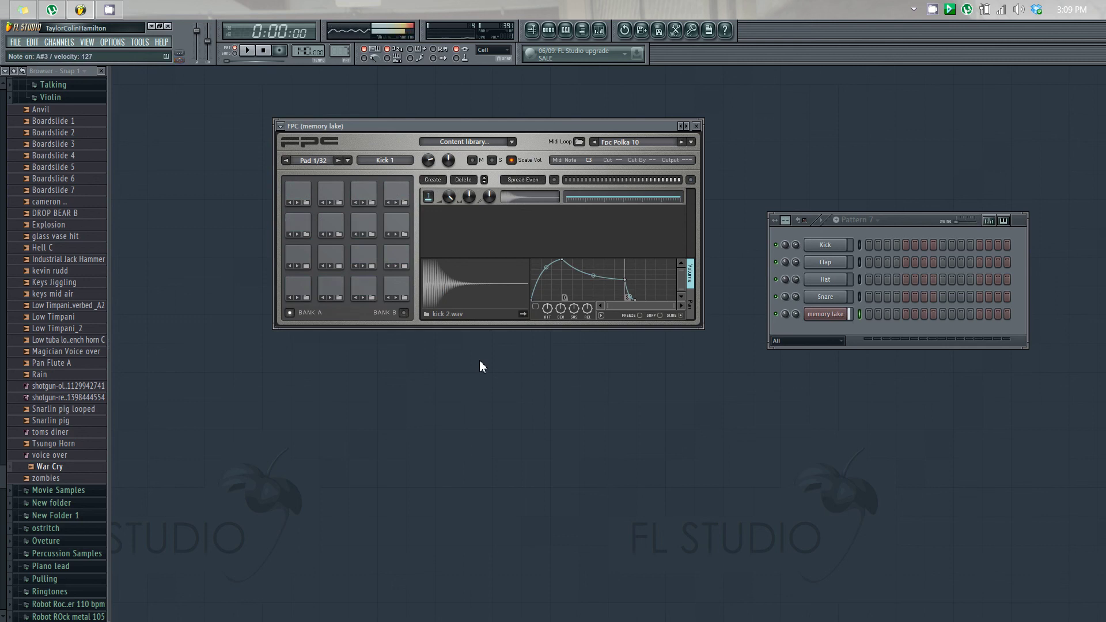
{"action": "key", "text": "x"}
{"action": "key", "text": "z"}
{"action": "key", "text": "x"}
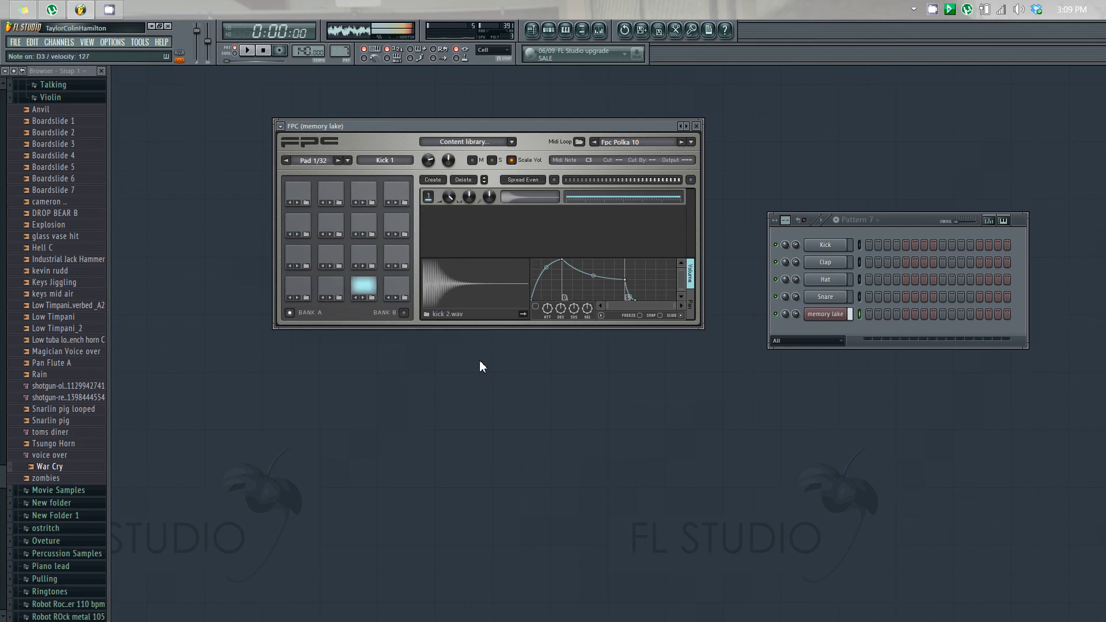
{"action": "key", "text": "z"}
{"action": "key", "text": "s"}
{"action": "key", "text": "x"}
{"action": "key", "text": "s"}
{"action": "key", "text": "x"}
{"action": "key", "text": "s"}
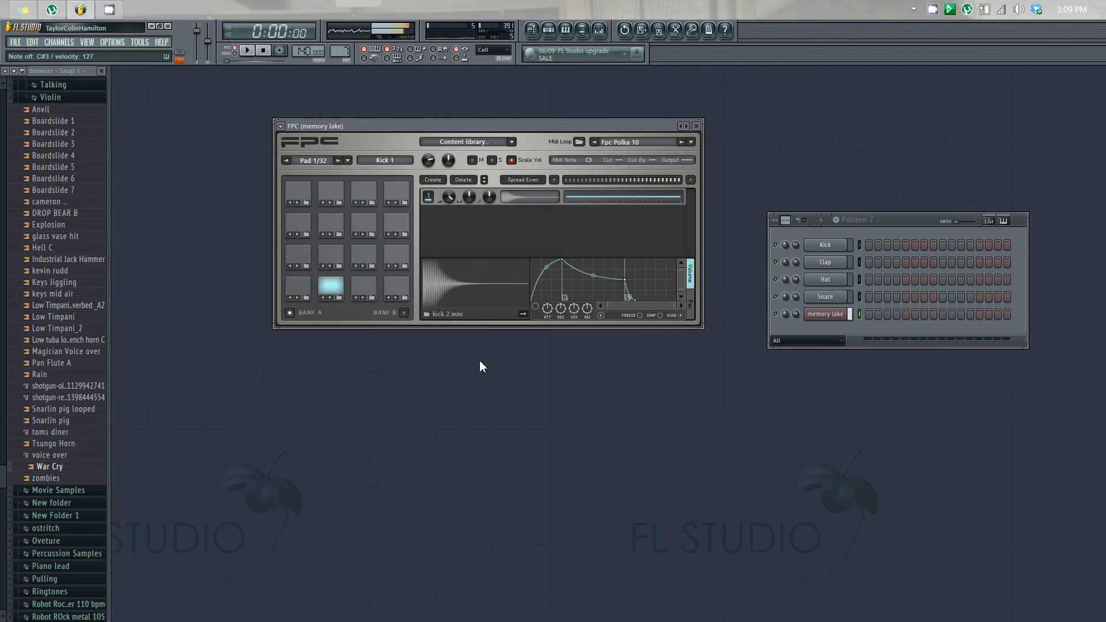
{"action": "key", "text": "x"}
{"action": "key", "text": "z"}
{"action": "key", "text": "s"}
{"action": "key", "text": "z"}
{"action": "key", "text": "3"}
{"action": "key", "text": "z"}
{"action": "key", "text": "3"}
{"action": "key", "text": "z"}
{"action": "key", "text": "3"}
{"action": "key", "text": "3"}
{"action": "key", "text": "g"}
{"action": "key", "text": "w"}
{"action": "key", "text": "s"}
{"action": "key", "text": "x"}
{"action": "key", "text": "s"}
{"action": "key", "text": "b"}
{"action": "key", "text": "z"}
{"action": "key", "text": "s"}
{"action": "key", "text": "x"}
{"action": "key", "text": "s"}
{"action": "key", "text": "z"}
{"action": "key", "text": "g"}
{"action": "key", "text": "g"}
{"action": "key", "text": "s"}
{"action": "key", "text": "g"}
{"action": "key", "text": "b"}
{"action": "key", "text": "b"}
{"action": "key", "text": "g"}
{"action": "key", "text": "w"}
{"action": "key", "text": "x"}
{"action": "key", "text": "s"}
{"action": "key", "text": "z"}
{"action": "key", "text": "b"}
{"action": "key", "text": "x"}
{"action": "key", "text": "s"}
{"action": "key", "text": "3"}
{"action": "key", "text": "s"}
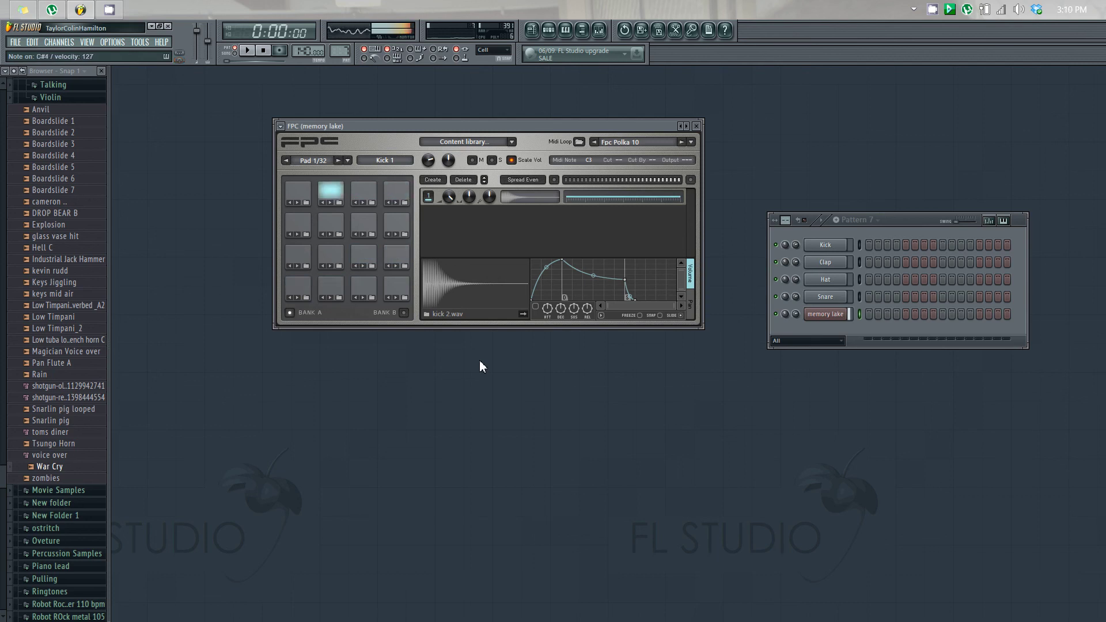
{"action": "key", "text": "z"}
{"action": "key", "text": "q"}
{"action": "key", "text": "x"}
{"action": "key", "text": "z"}
{"action": "key", "text": "q"}
{"action": "key", "text": "x"}
{"action": "key", "text": "v"}
{"action": "key", "text": "g"}
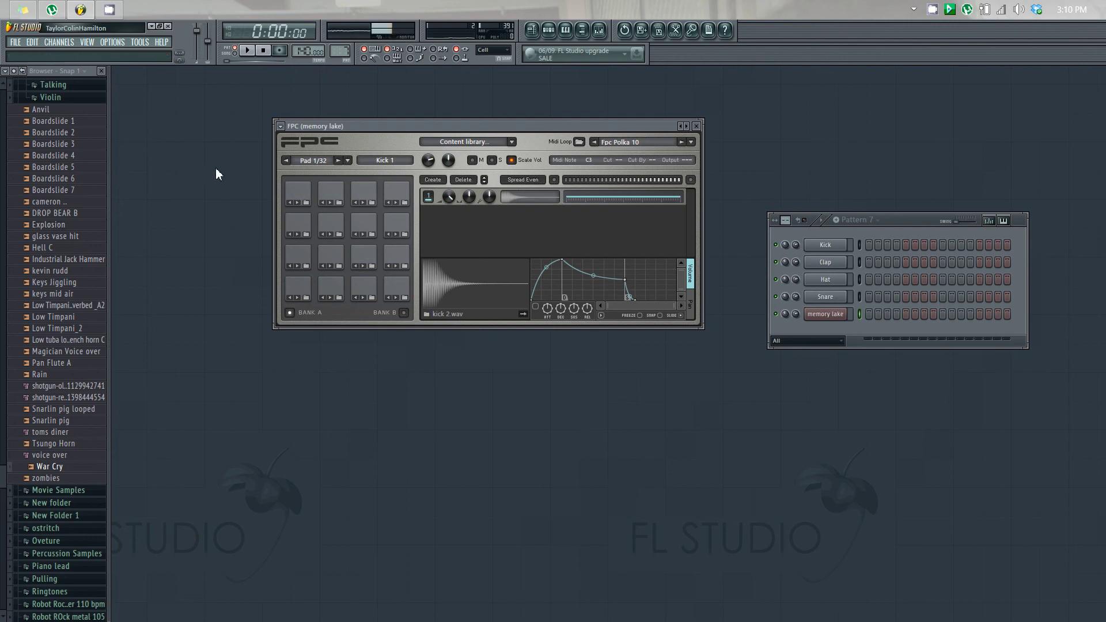
- Open the mixer to view the FPC track
{"action": "left_click", "coordinate": [599, 30]}
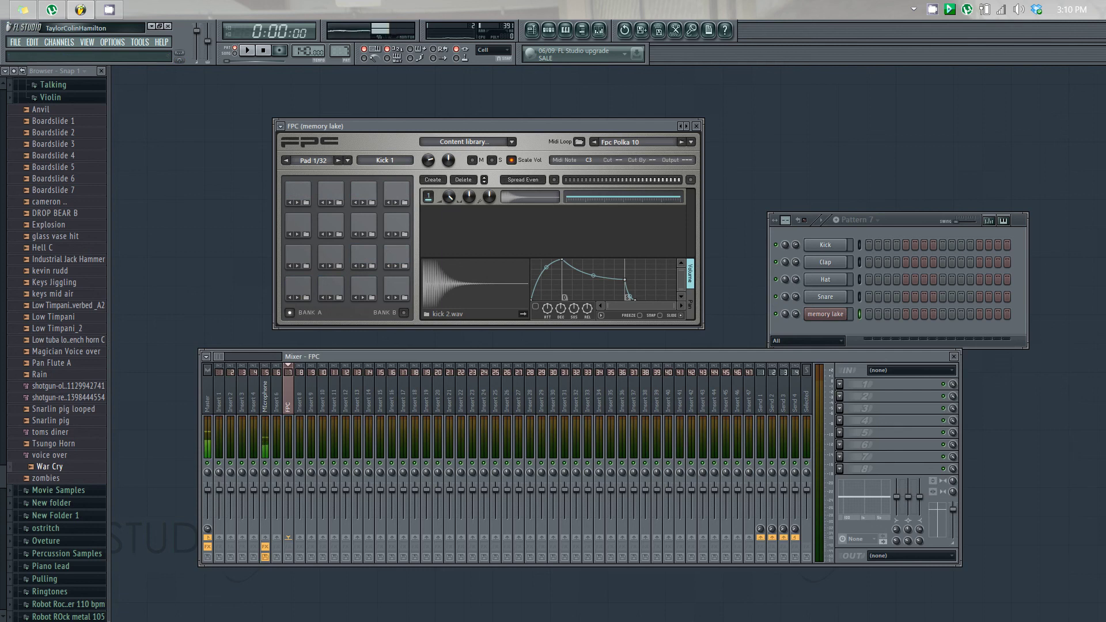